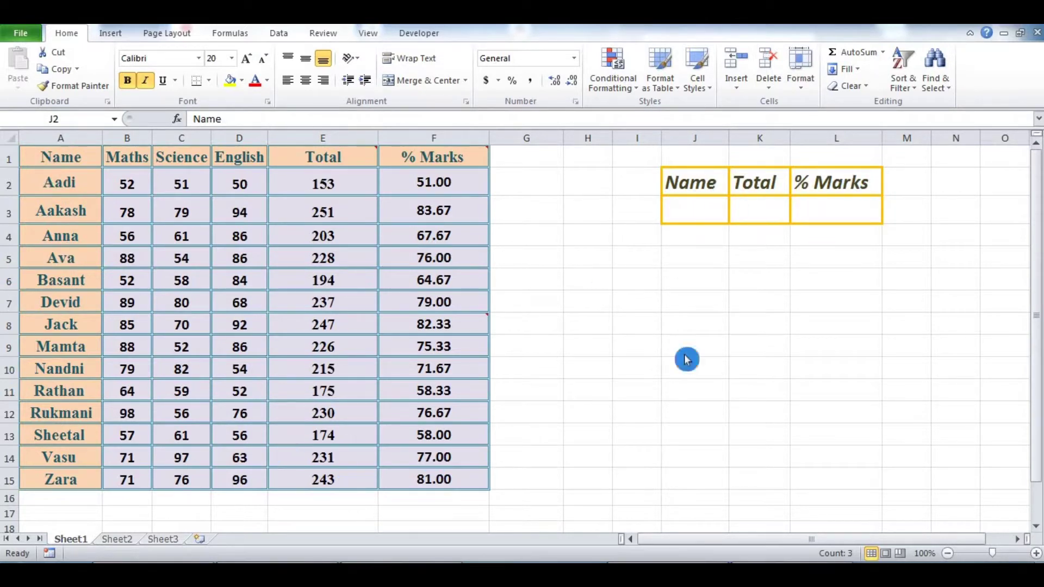
{"action": "left_click", "coordinate": [843, 210]}
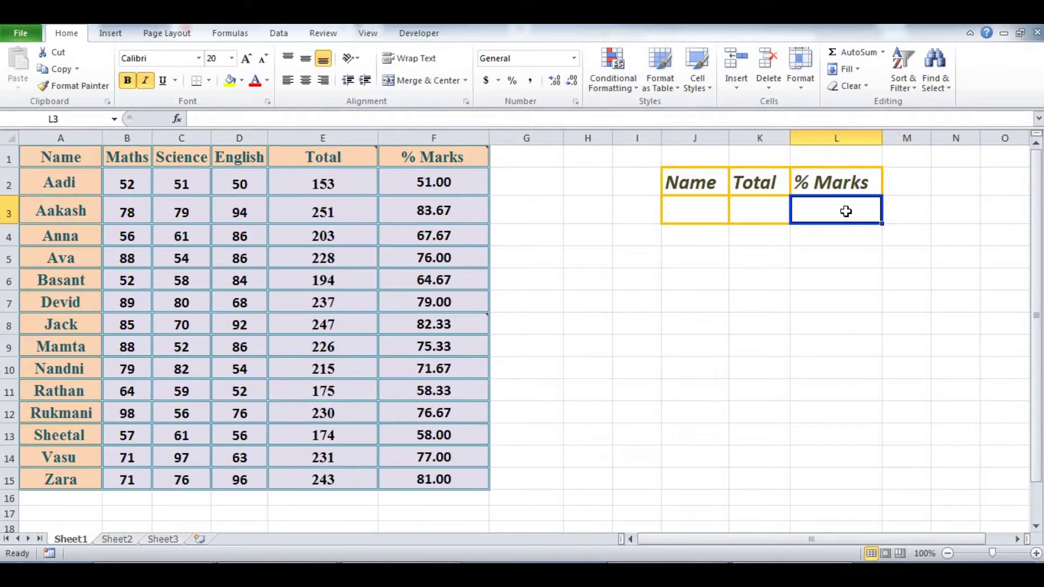
{"action": "left_click", "coordinate": [163, 538]}
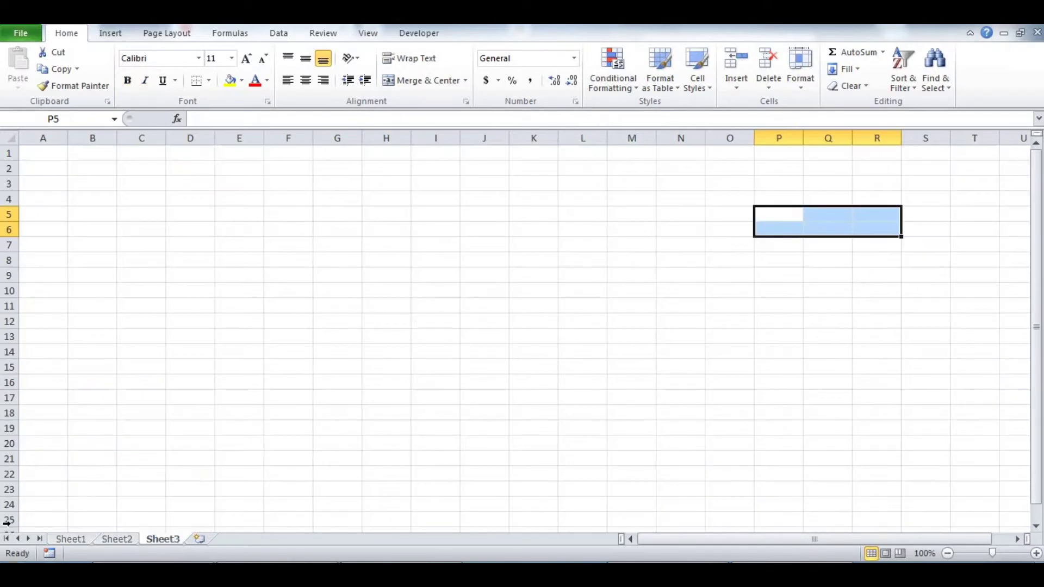
{"action": "left_click", "coordinate": [822, 226]}
{"action": "left_click", "coordinate": [81, 539]}
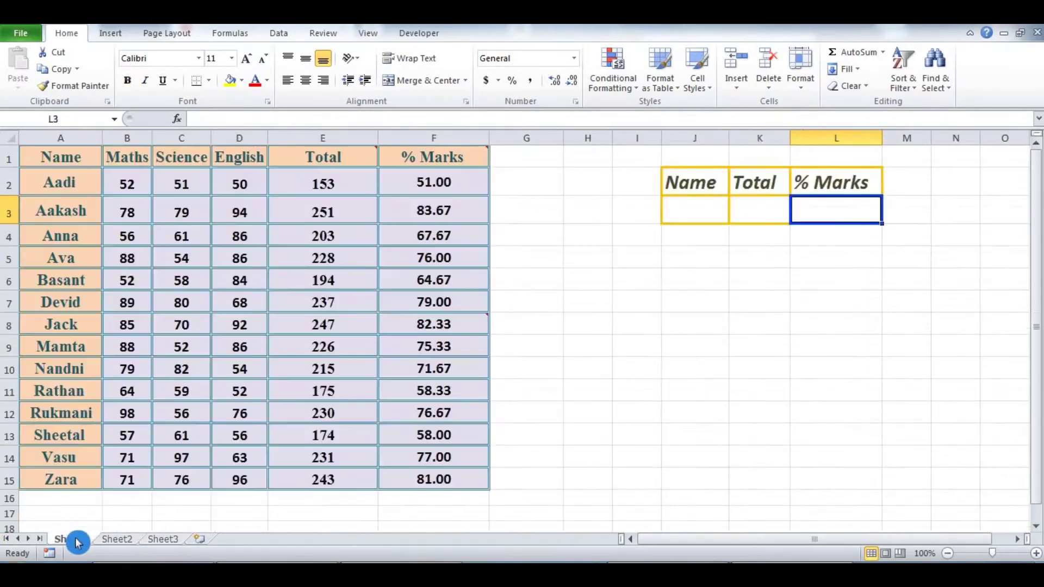
Enter the headers Name, Total and % in cells O4 to Q4 of Sheet3.
{"action": "left_click", "coordinate": [172, 543]}
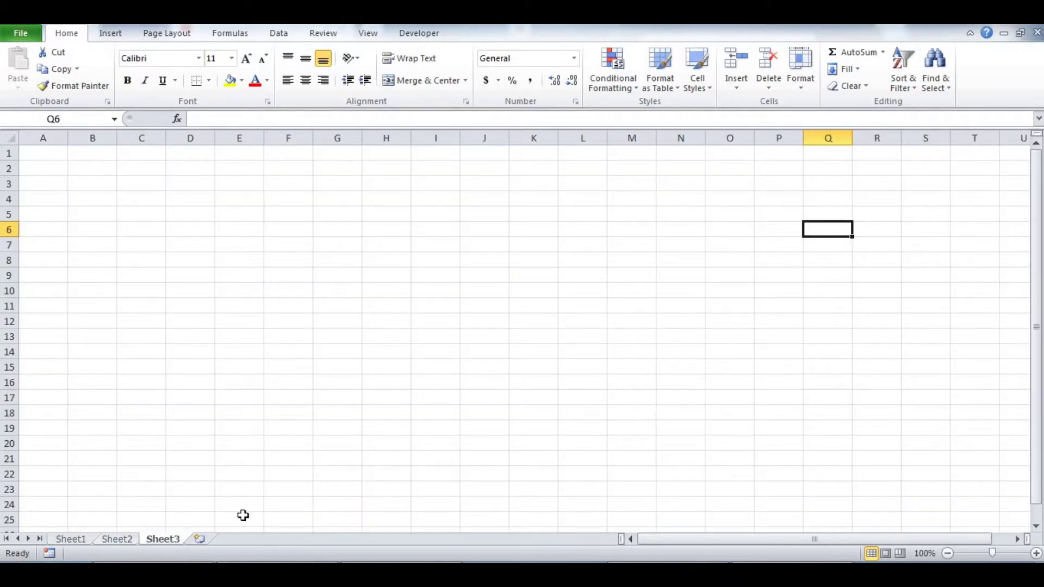
{"action": "left_click", "coordinate": [782, 218]}
{"action": "left_click", "coordinate": [731, 199]}
{"action": "type", "text": "Name"}
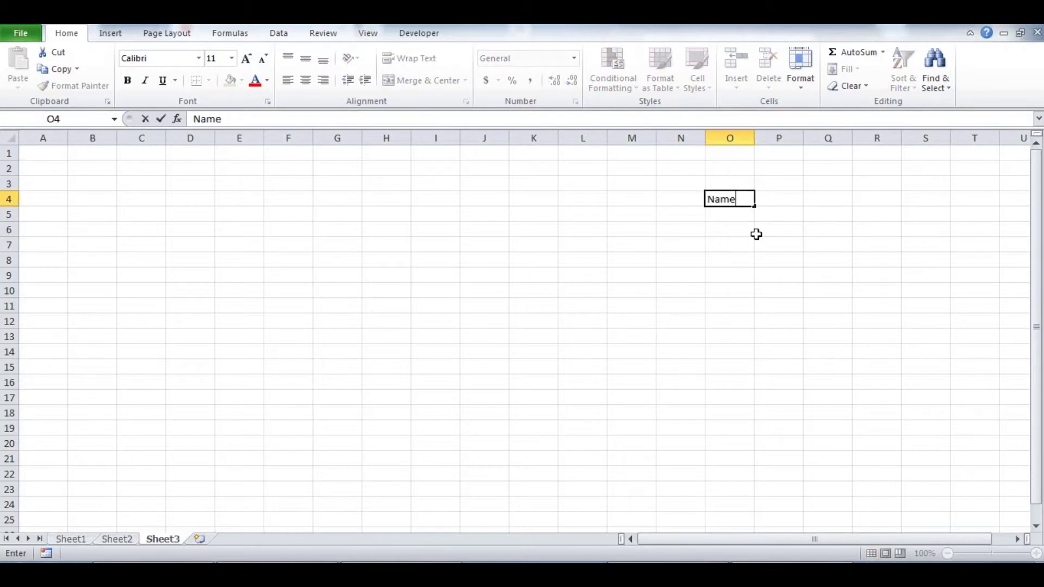
{"action": "key", "text": "Tab"}
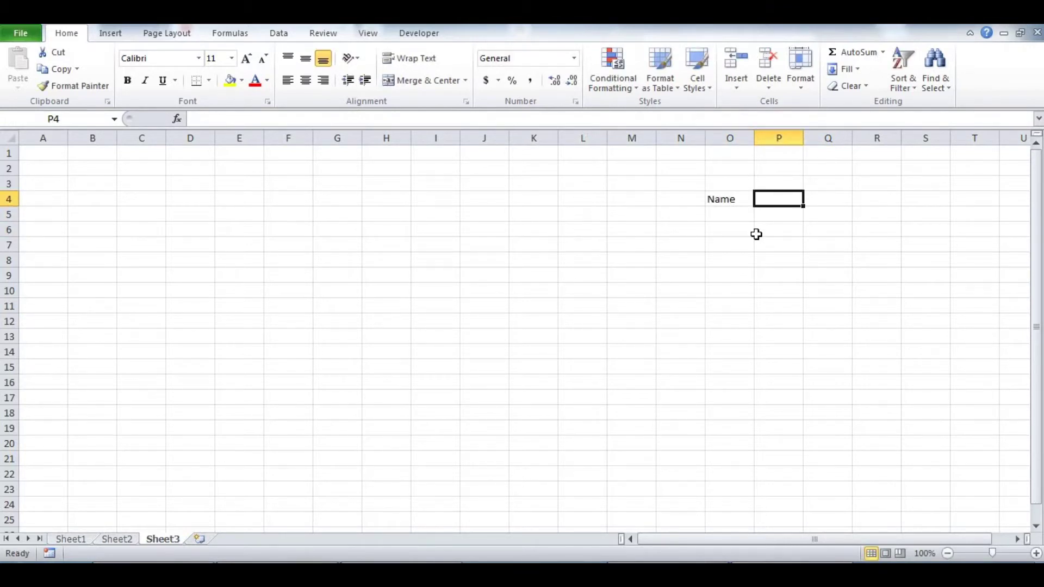
{"action": "type", "text": "To"}
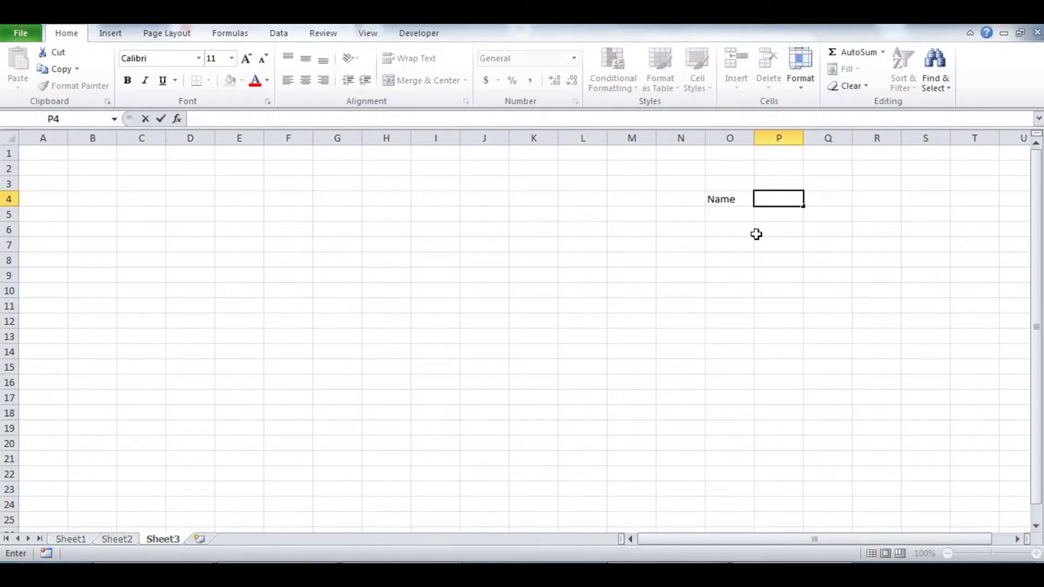
{"action": "type", "text": "tal"}
{"action": "key", "text": "Tab"}
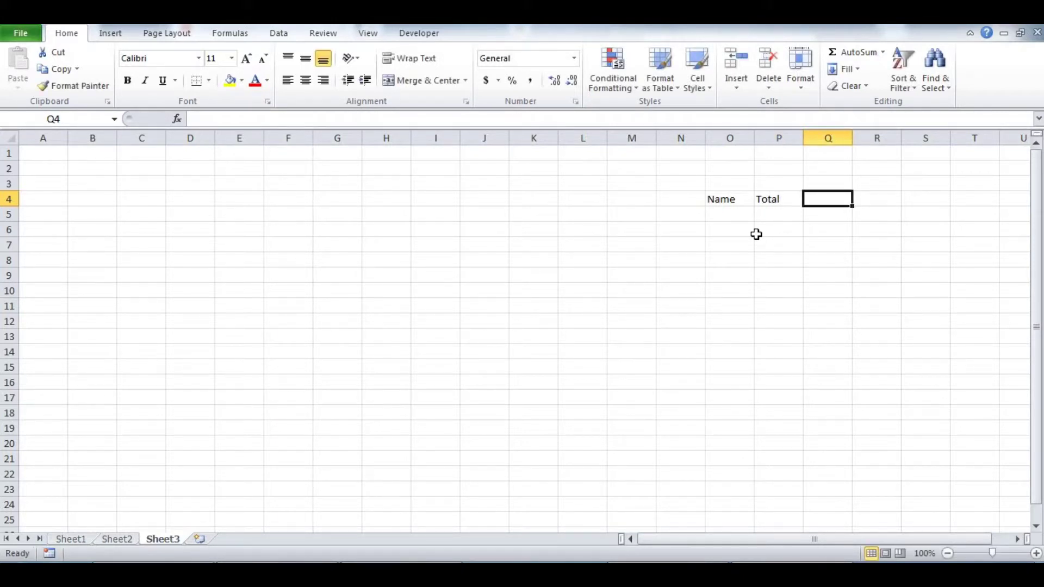
{"action": "type", "text": "%"}
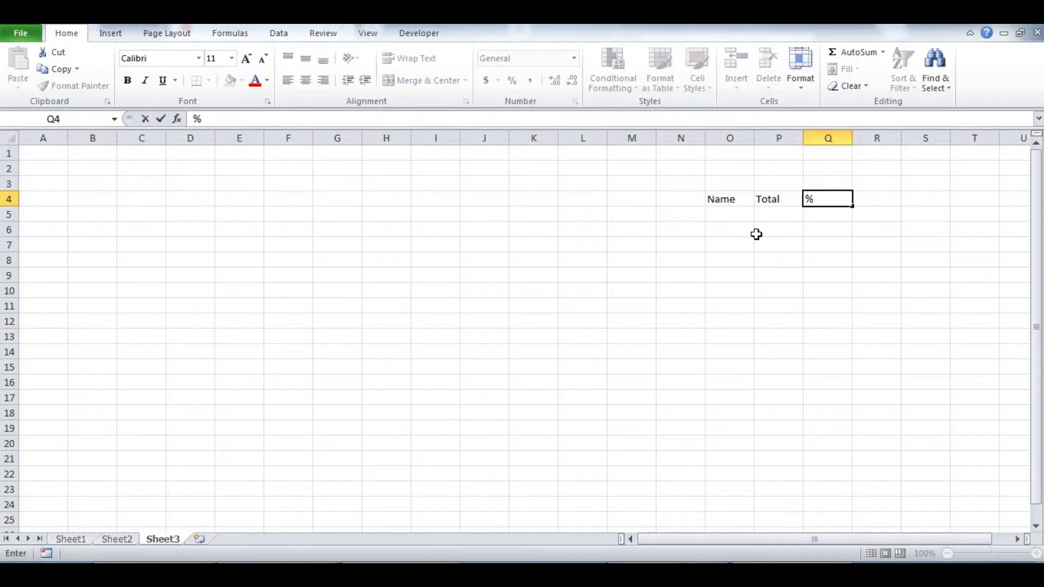
{"action": "key", "text": "Return"}
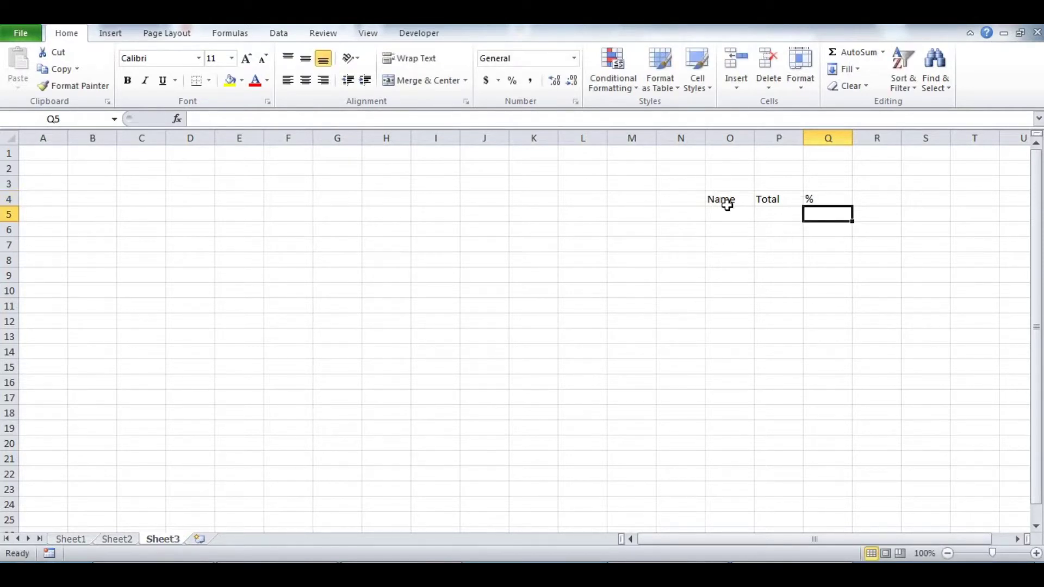
Set the font size of the header row and the empty row below it, O4:Q5, to 28.
{"action": "left_click_drag", "start_coordinate": [726, 197], "coordinate": [820, 212]}
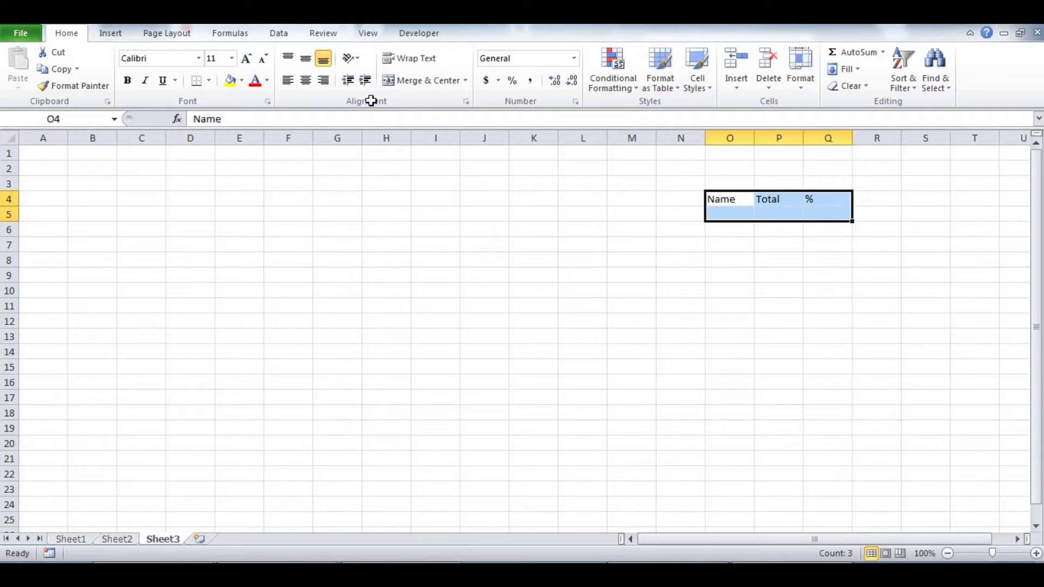
{"action": "left_click", "coordinate": [232, 58]}
{"action": "left_click", "coordinate": [231, 207]}
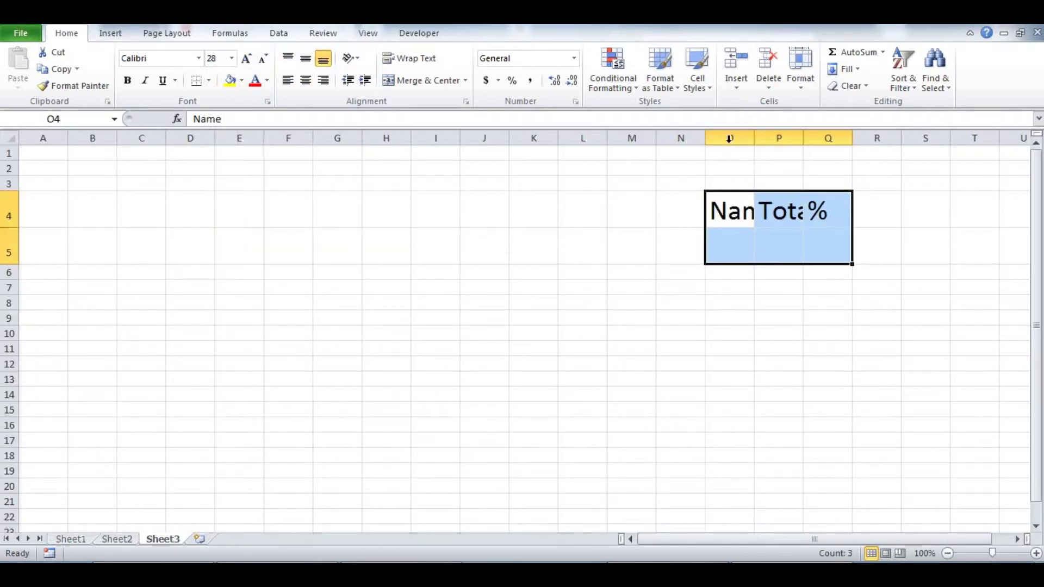
Autofit columns O to Q to their contents and widen column Q further.
{"action": "left_click_drag", "start_coordinate": [729, 138], "coordinate": [828, 137]}
{"action": "double_click", "coordinate": [803, 138]}
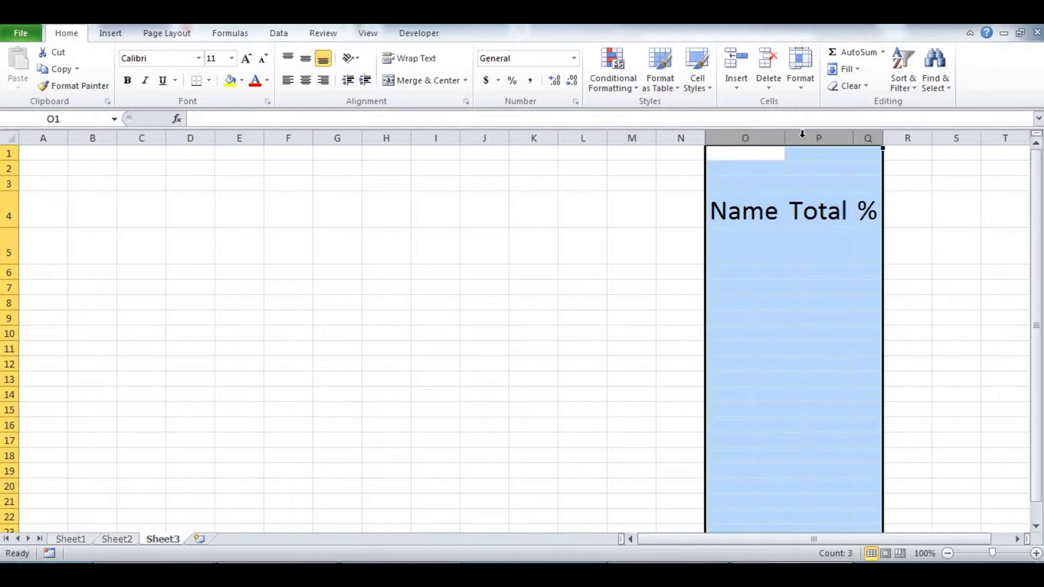
{"action": "left_click", "coordinate": [835, 254]}
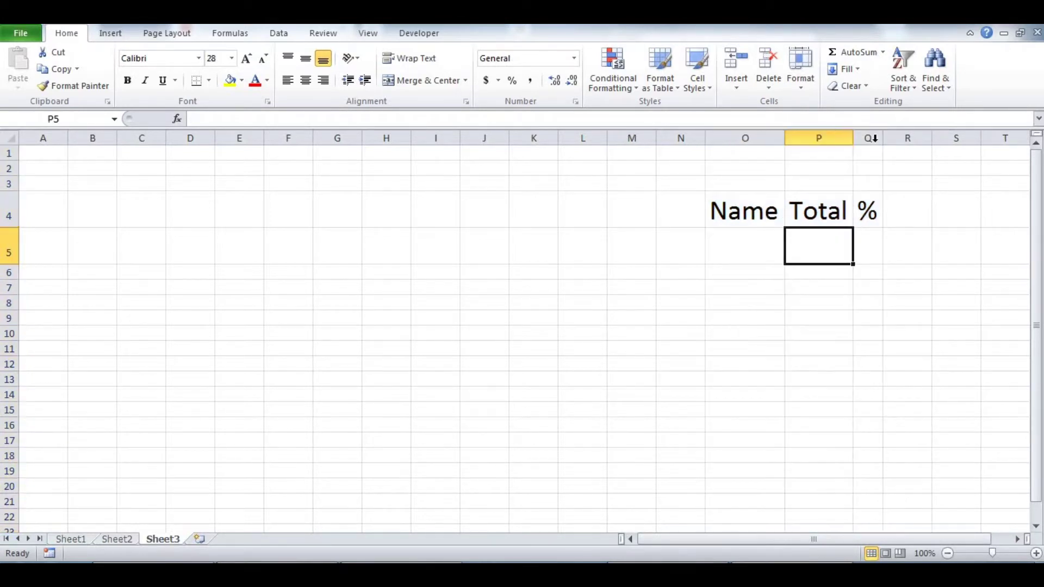
{"action": "left_click_drag", "start_coordinate": [885, 139], "coordinate": [928, 139]}
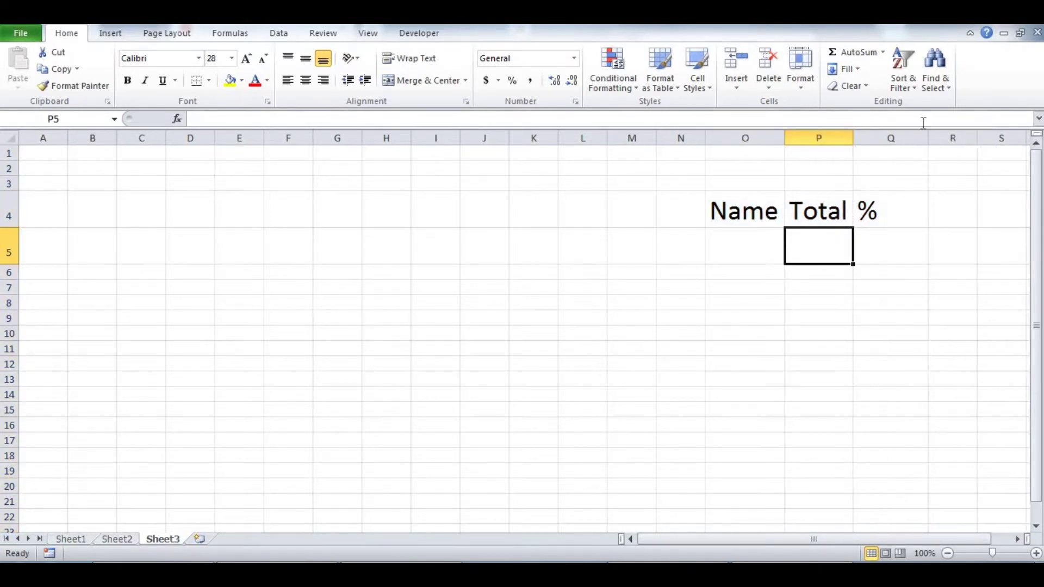
{"action": "left_click", "coordinate": [752, 256]}
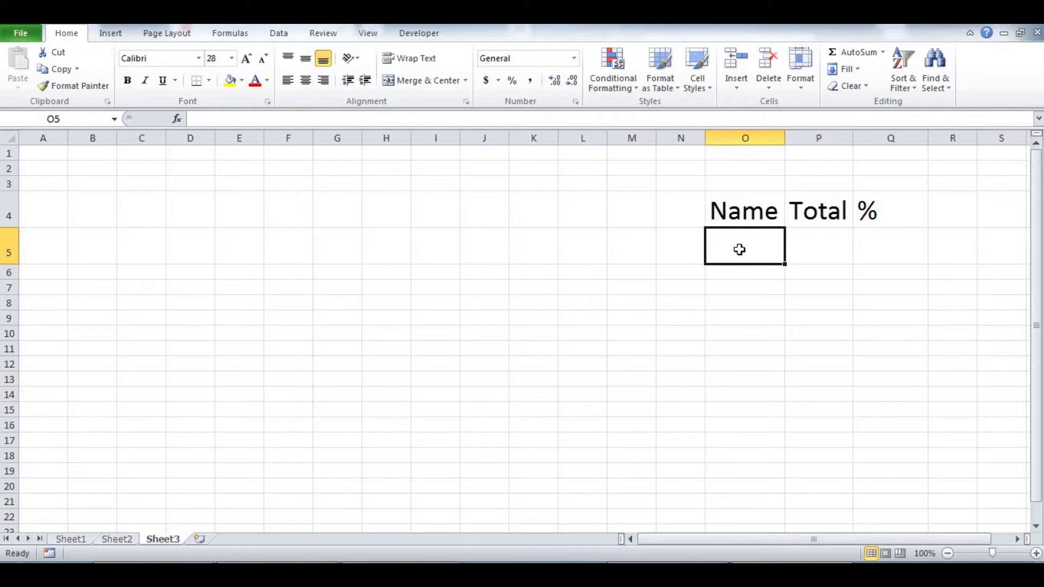
{"action": "left_click", "coordinate": [81, 540]}
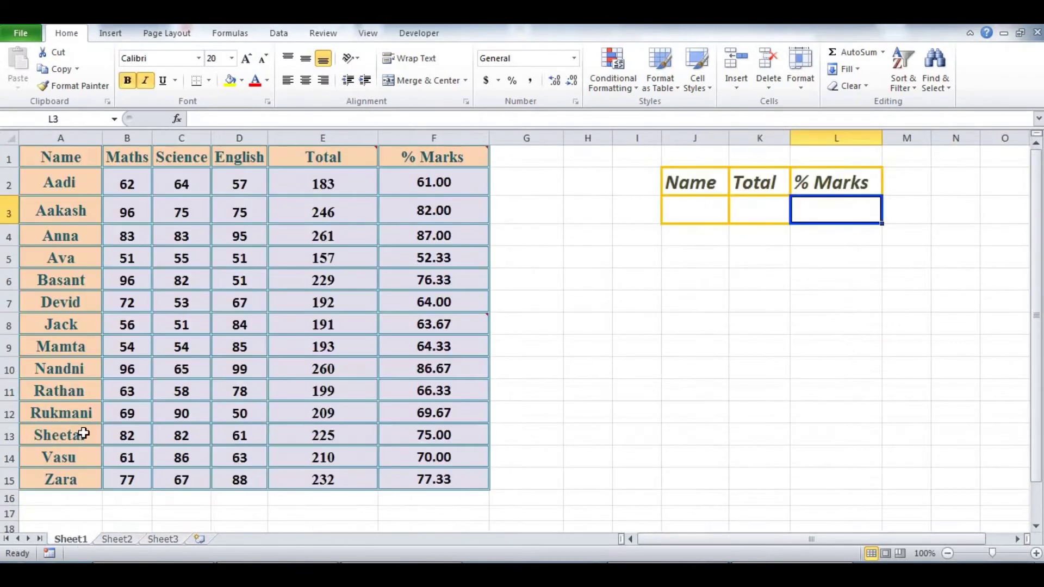
{"action": "left_click", "coordinate": [166, 540]}
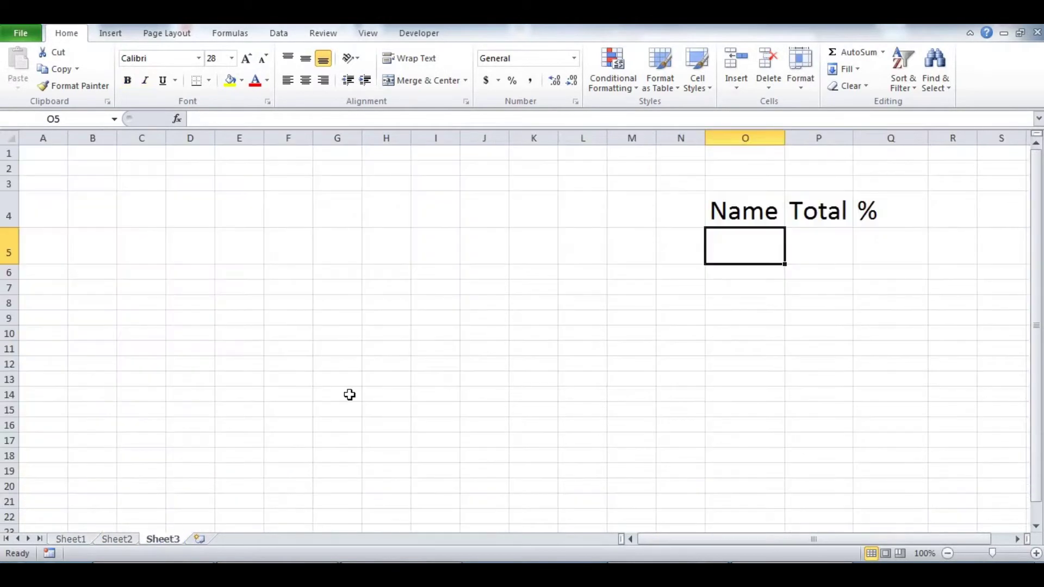
Begin a VLOOKUP formula in P5 under Total, using the Name cell O5 as the lookup value.
{"action": "left_click", "coordinate": [808, 242]}
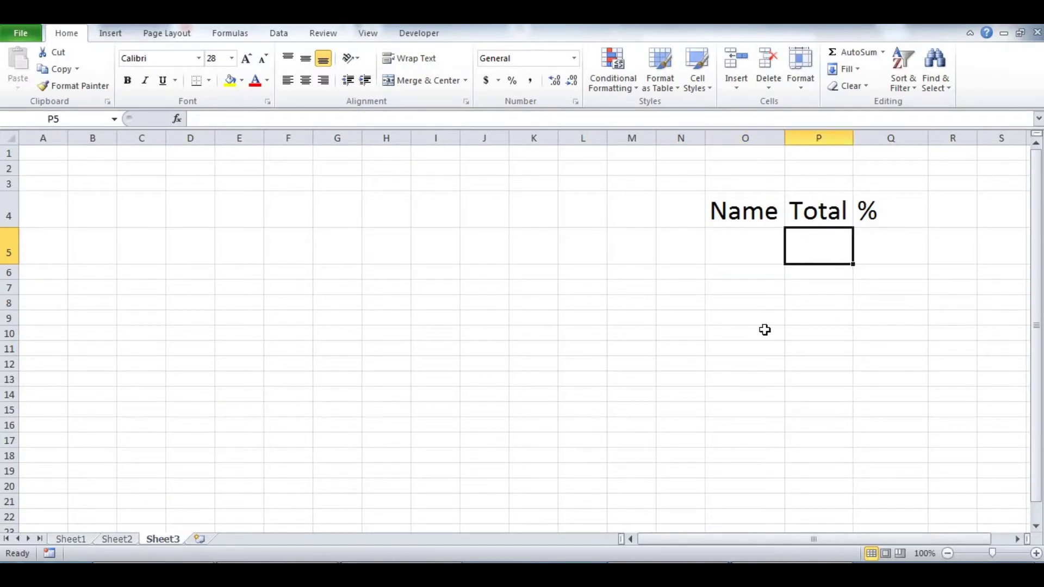
{"action": "type", "text": "=vlo"}
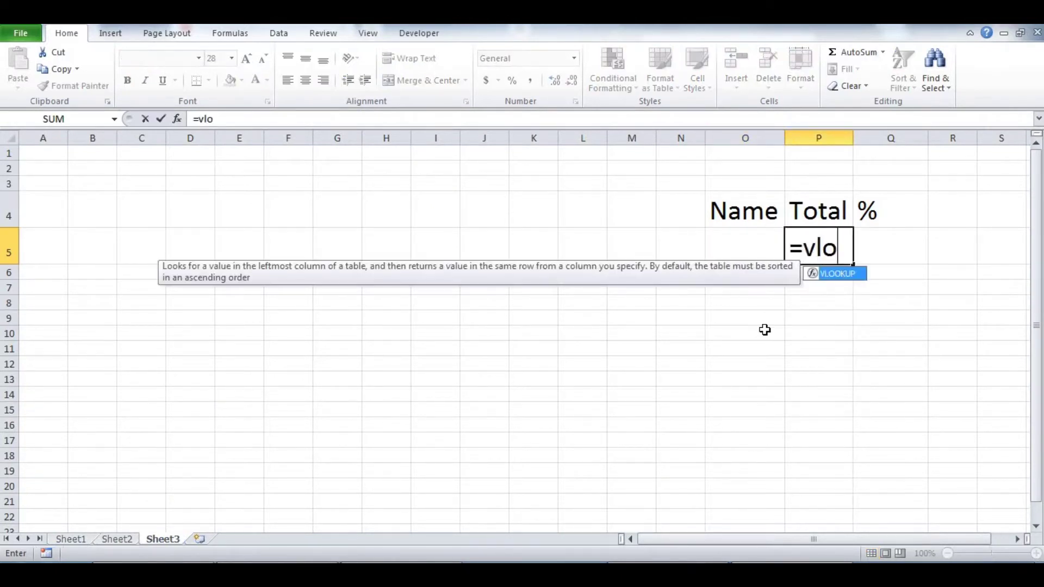
{"action": "type", "text": "okup"}
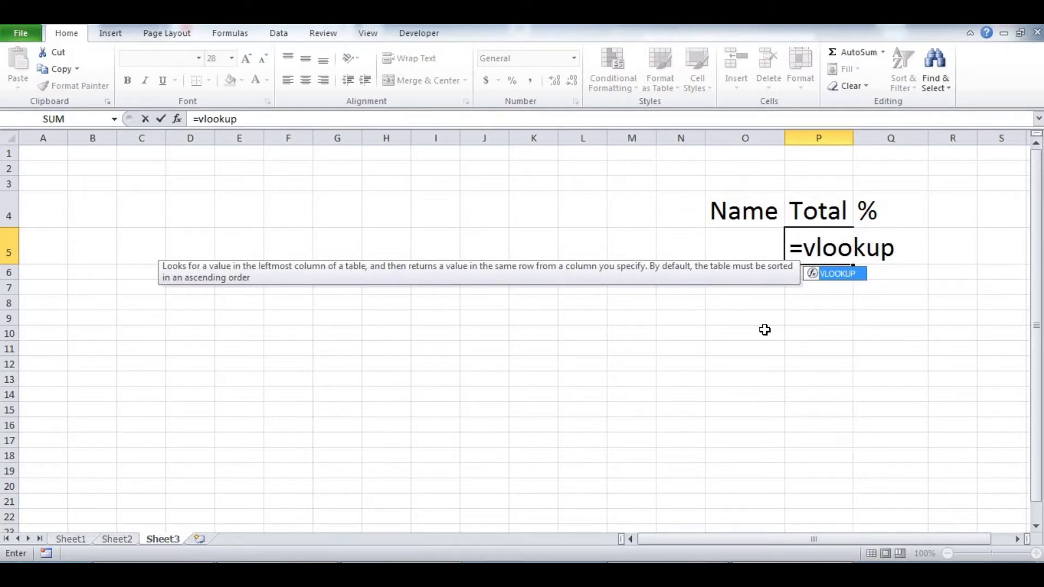
{"action": "type", "text": "("}
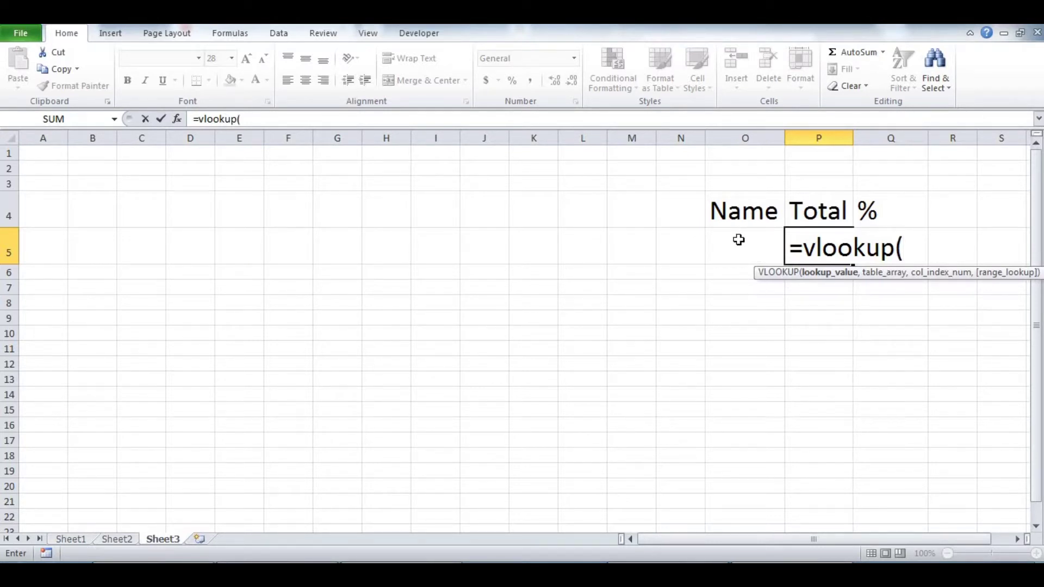
{"action": "left_click", "coordinate": [740, 240]}
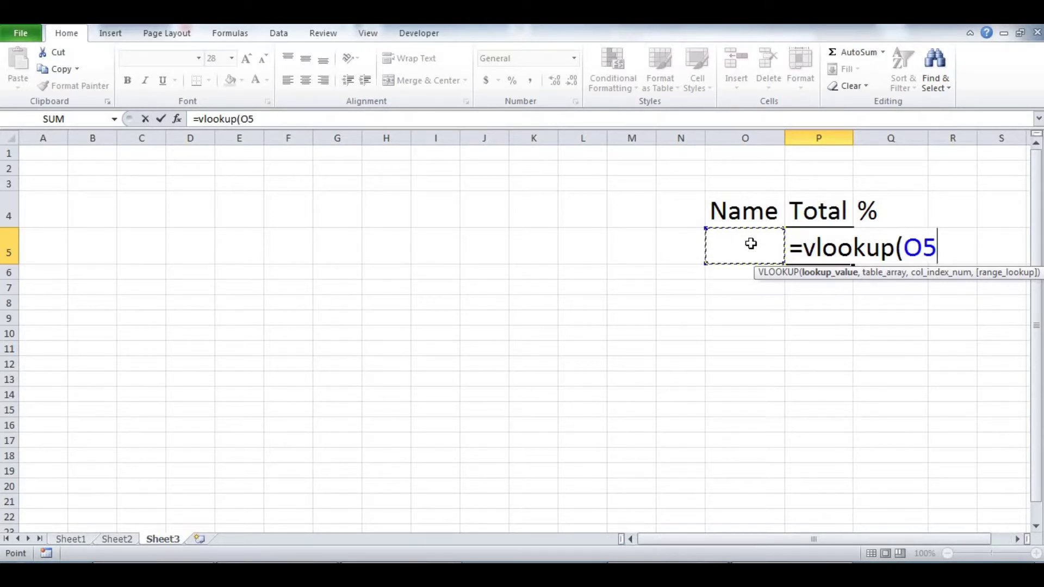
{"action": "type", "text": ","}
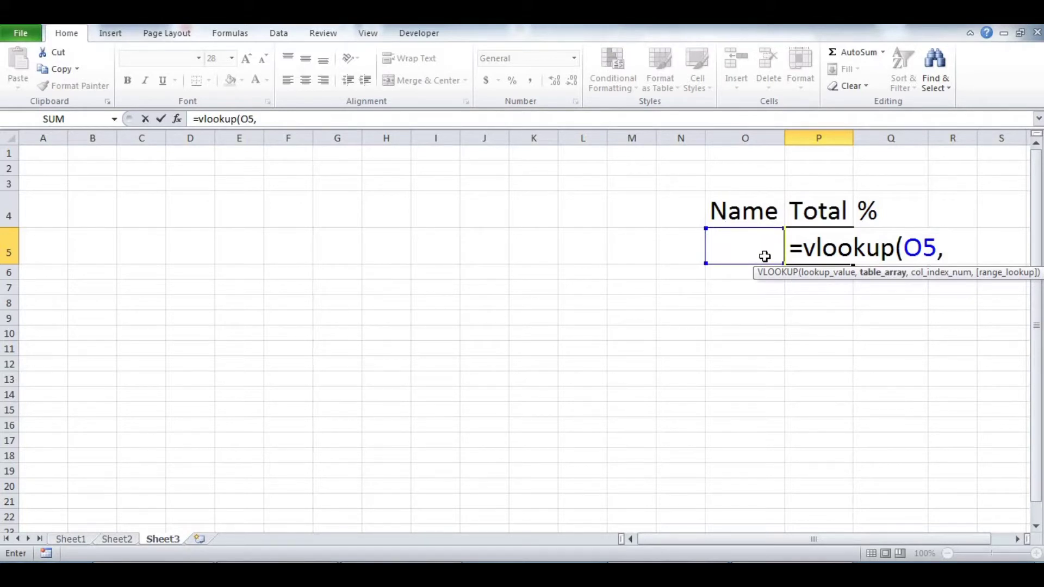
Set the VLOOKUP table array to the whole marks table on Sheet1, A1:F15.
{"action": "left_click", "coordinate": [81, 541]}
{"action": "left_click", "coordinate": [79, 541]}
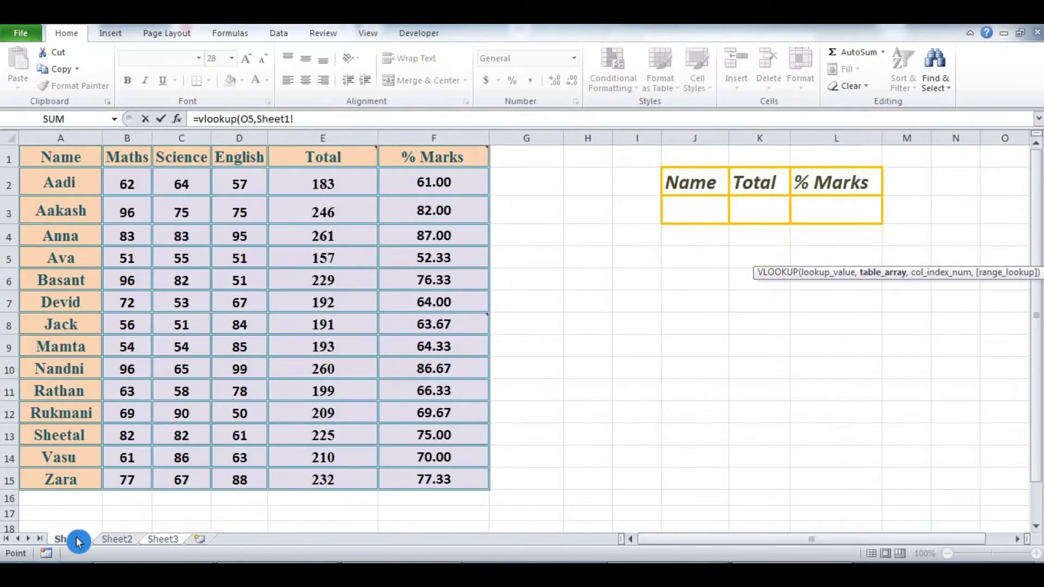
{"action": "left_click_drag", "start_coordinate": [76, 159], "coordinate": [455, 478]}
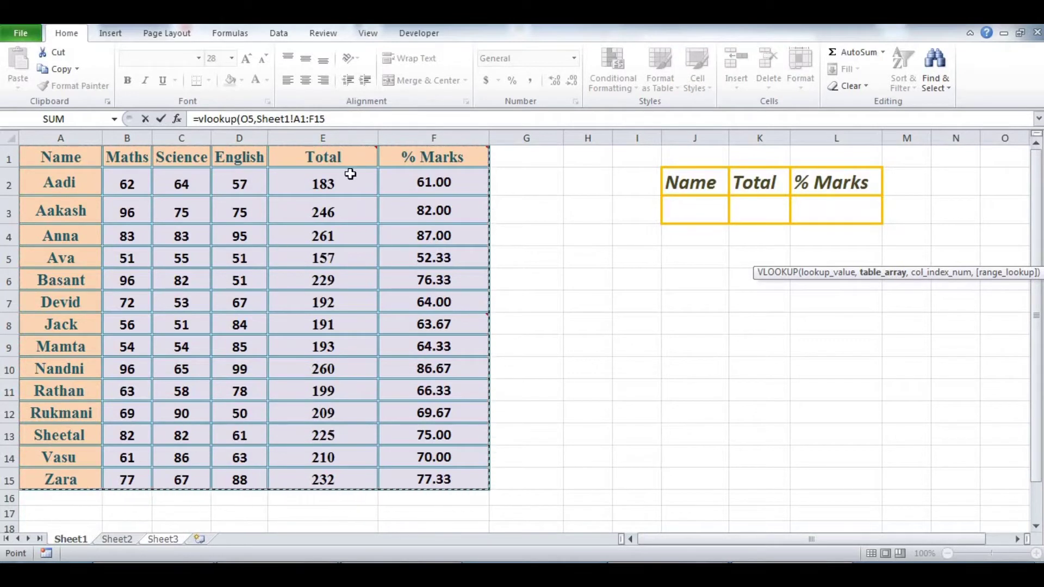
{"action": "left_click", "coordinate": [339, 118]}
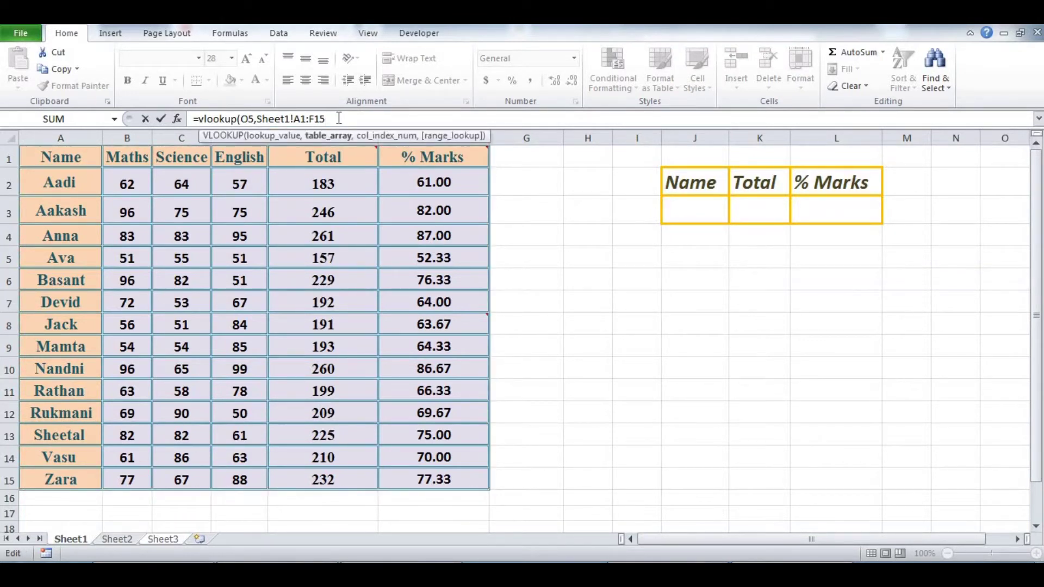
{"action": "type", "text": ","}
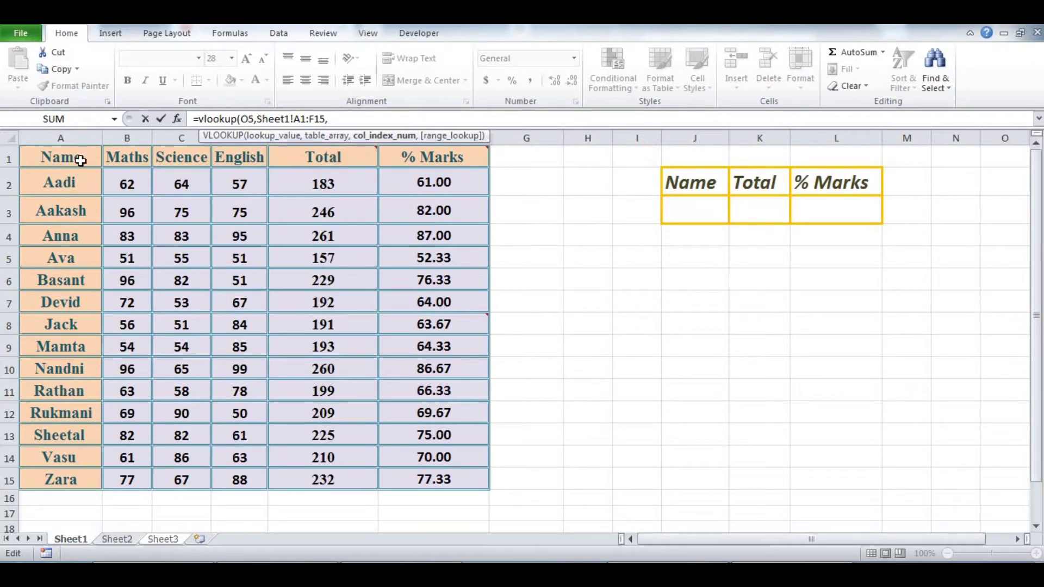
Complete the VLOOKUP formula with column index 5 and range lookup 0 for an exact match.
{"action": "mouse_move", "coordinate": [313, 145]}
{"action": "type", "text": ","}
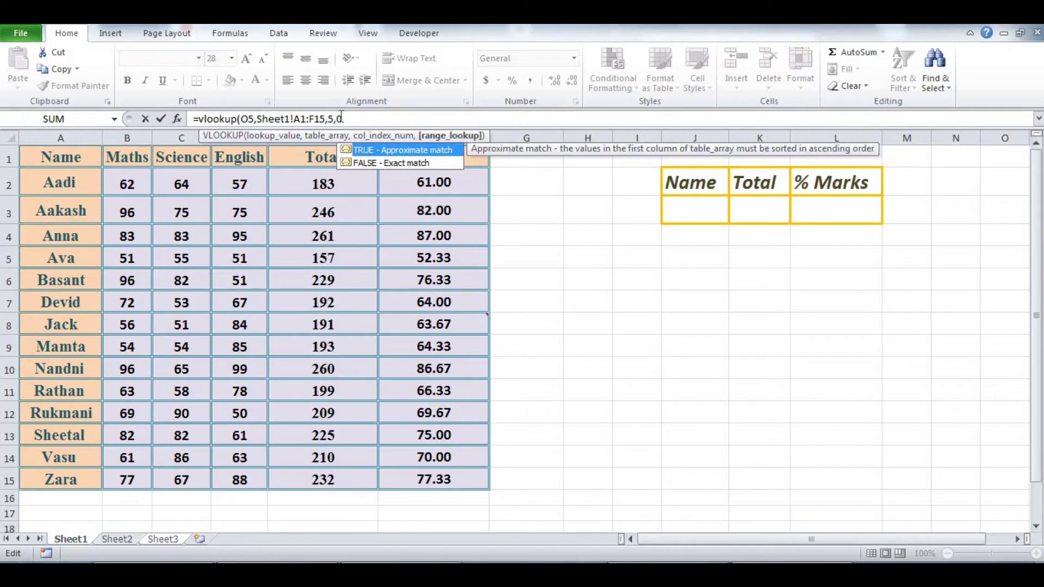
{"action": "type", "text": "0)"}
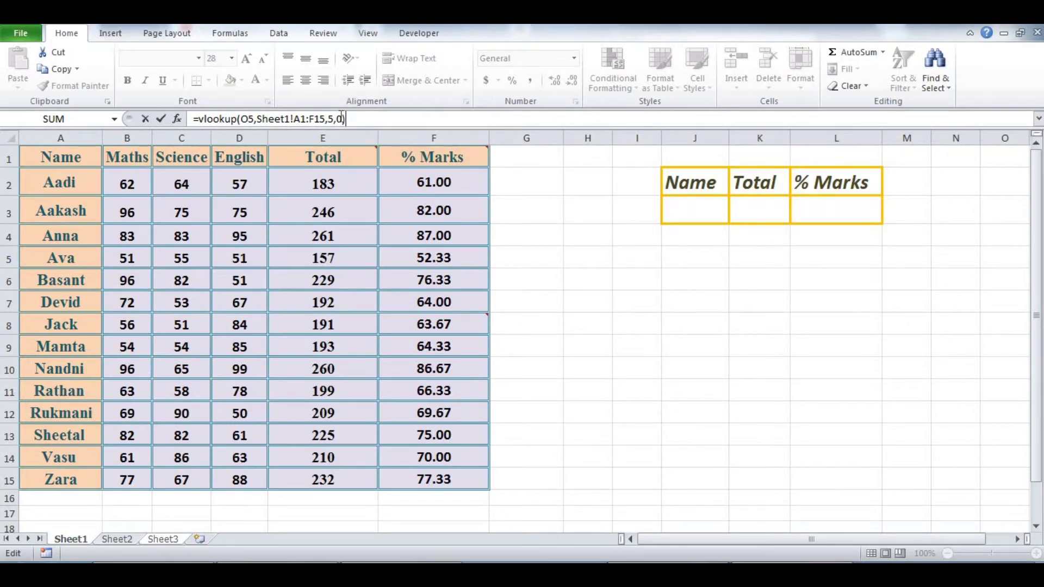
{"action": "key", "text": "Return"}
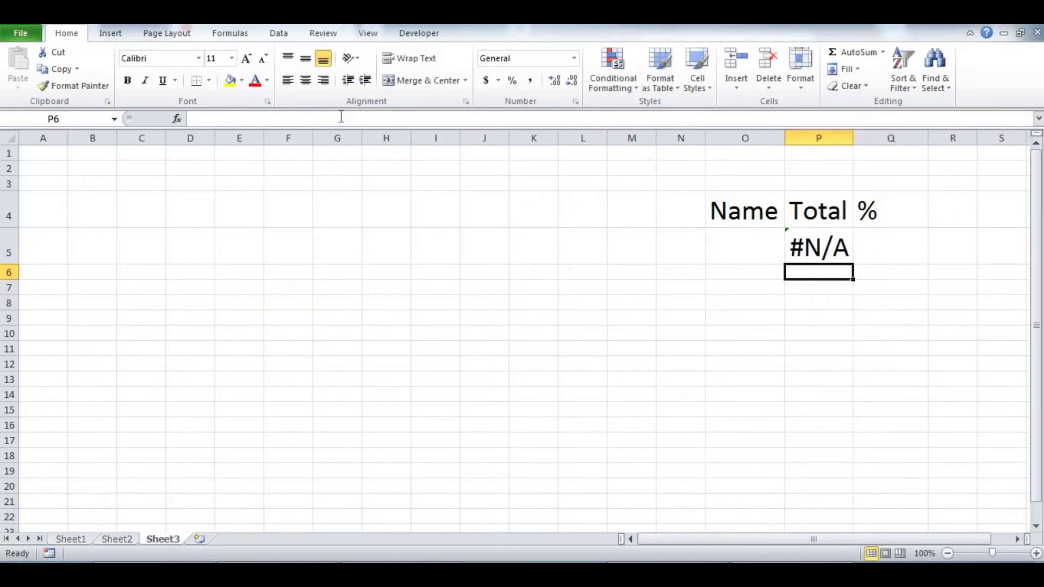
Enter the name of the last student listed on Sheet1 in cell O5 of Sheet3.
{"action": "left_click", "coordinate": [745, 238]}
{"action": "left_click", "coordinate": [74, 539]}
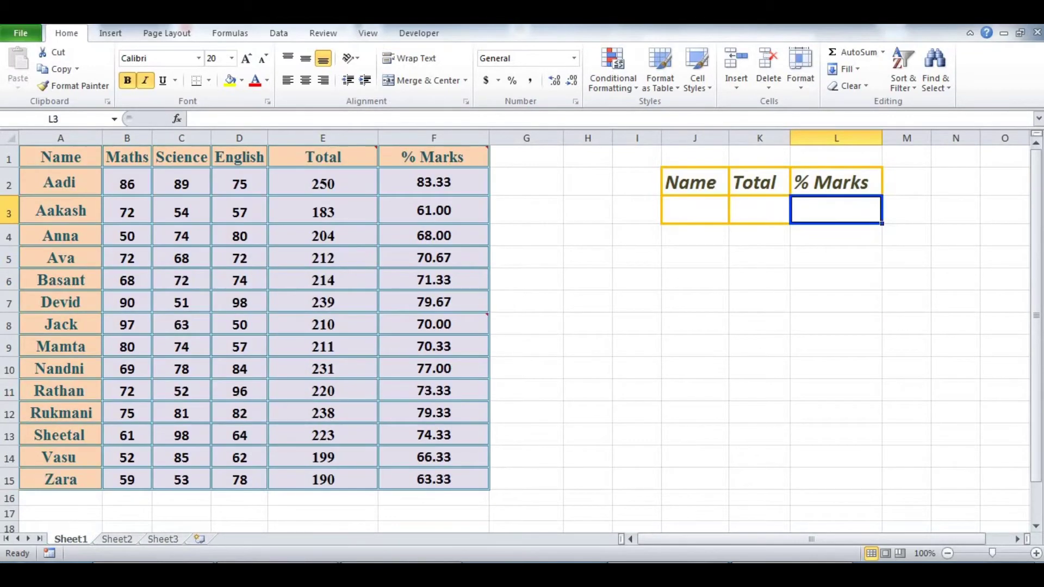
{"action": "left_click", "coordinate": [174, 538]}
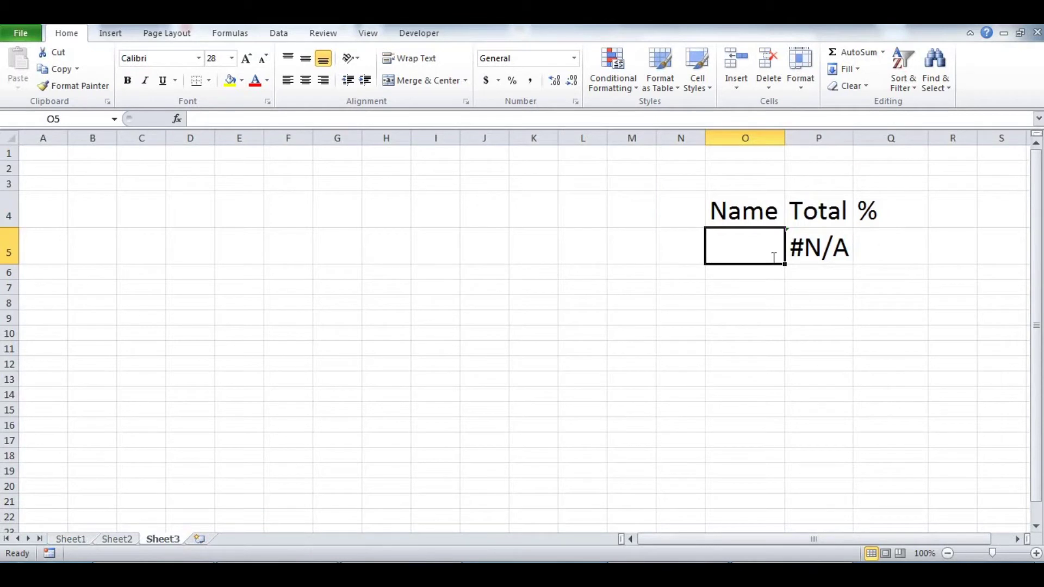
{"action": "type", "text": "zara"}
{"action": "key", "text": "Return"}
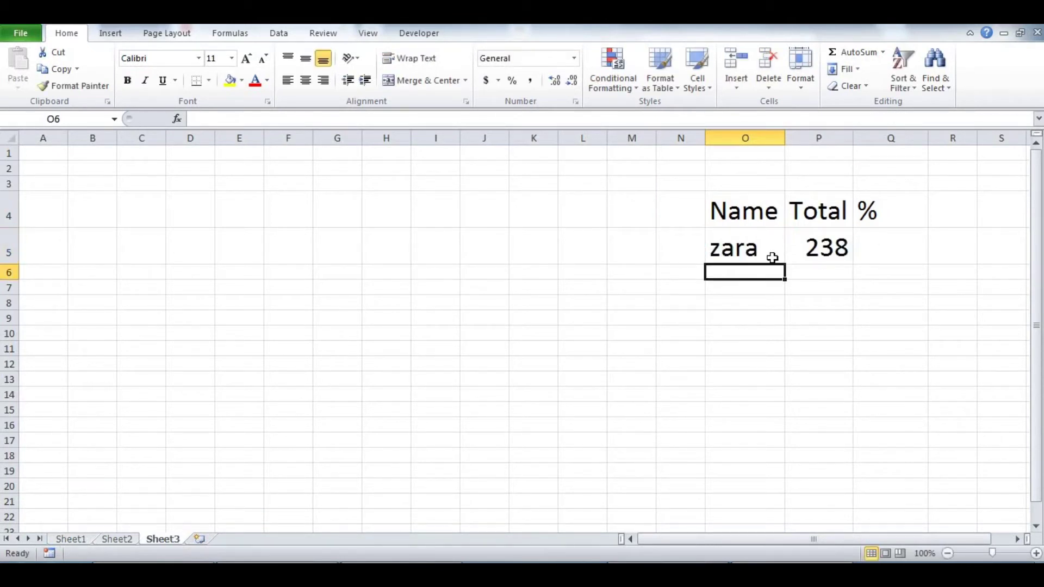
{"action": "left_click", "coordinate": [41, 541]}
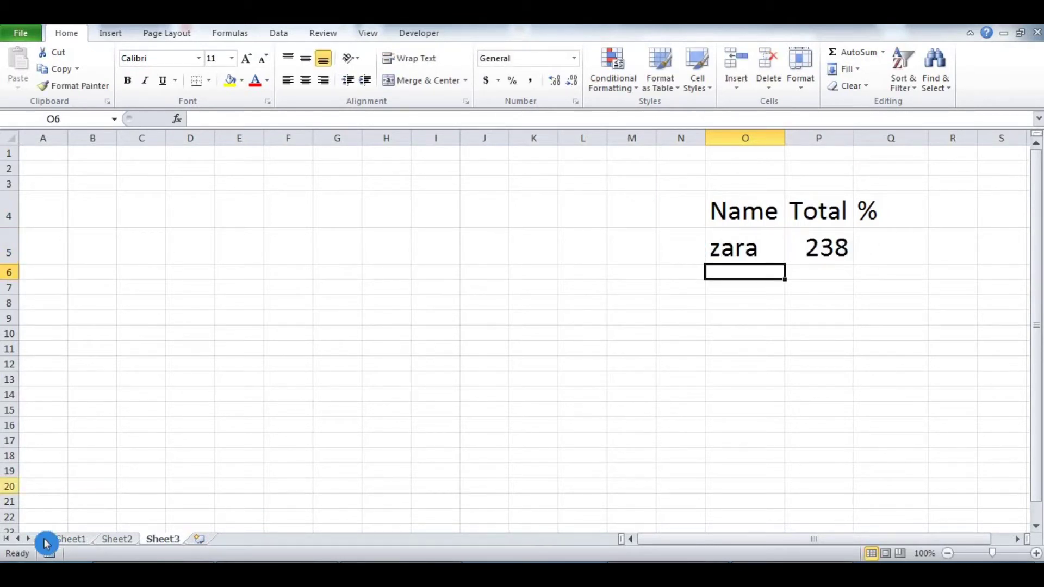
Check the last student's total in E15 of Sheet1 against the lookup result, and return to Sheet3.
{"action": "left_click", "coordinate": [58, 541]}
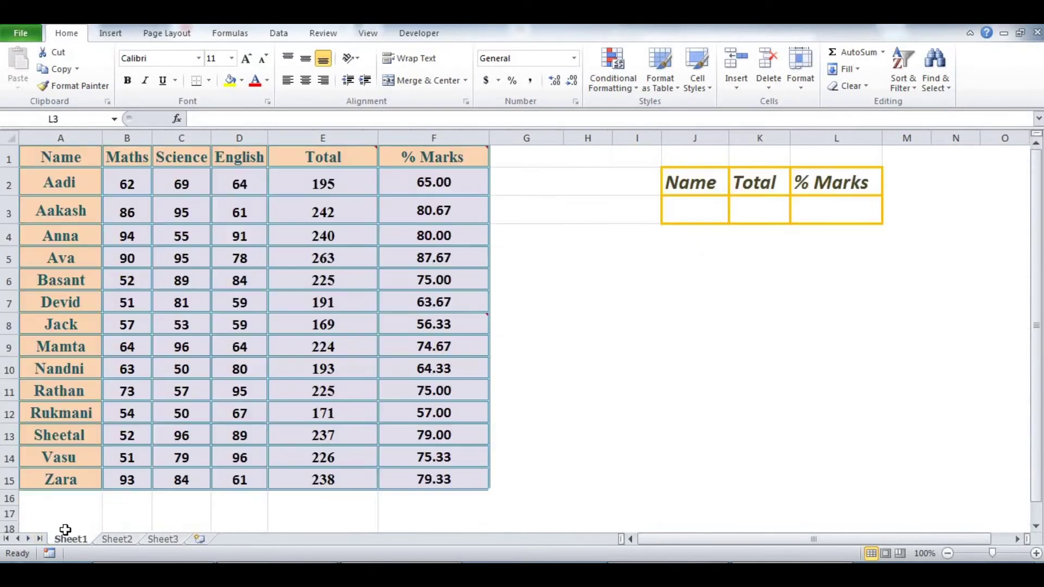
{"action": "left_click", "coordinate": [343, 483]}
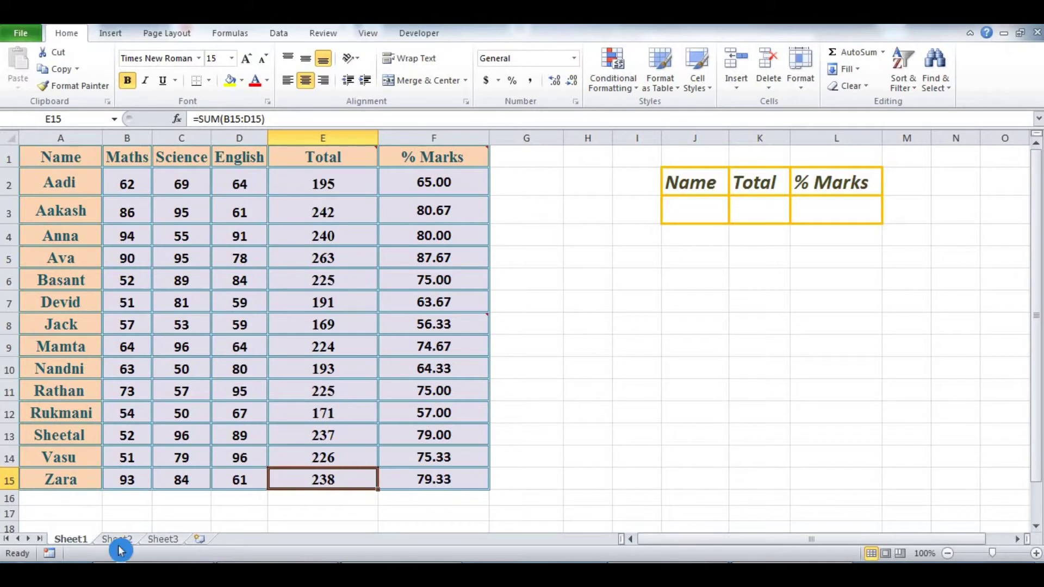
{"action": "left_click", "coordinate": [175, 541]}
Enter the name of the student in Sheet1's row 4 into O5 of Sheet3 and compare the total with that row.
{"action": "left_click", "coordinate": [753, 248]}
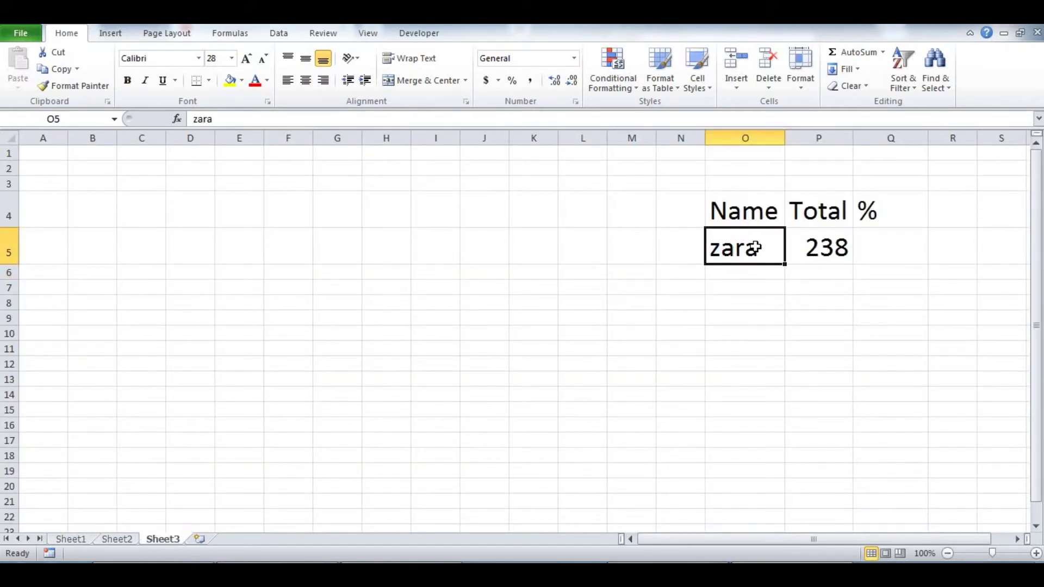
{"action": "type", "text": "ana"}
{"action": "key", "text": "BackSpace"}
{"action": "type", "text": "na"}
{"action": "key", "text": "Return"}
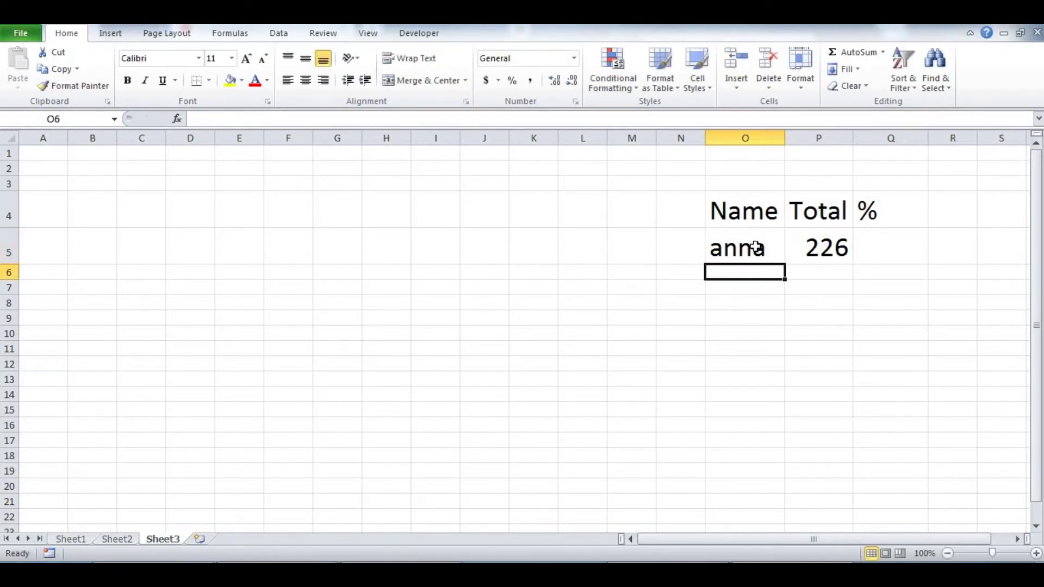
{"action": "left_click", "coordinate": [80, 544]}
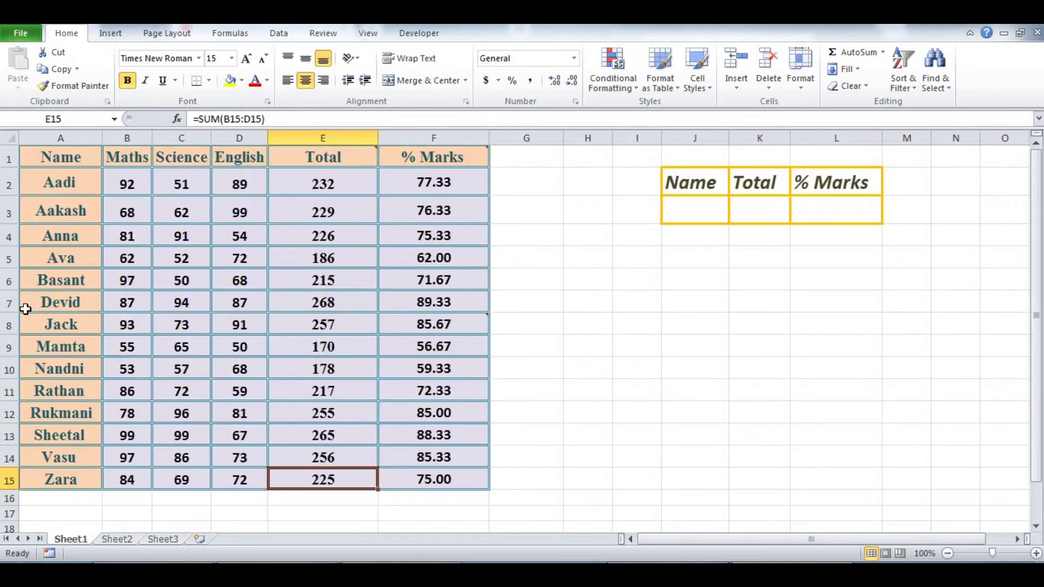
{"action": "left_click", "coordinate": [10, 237]}
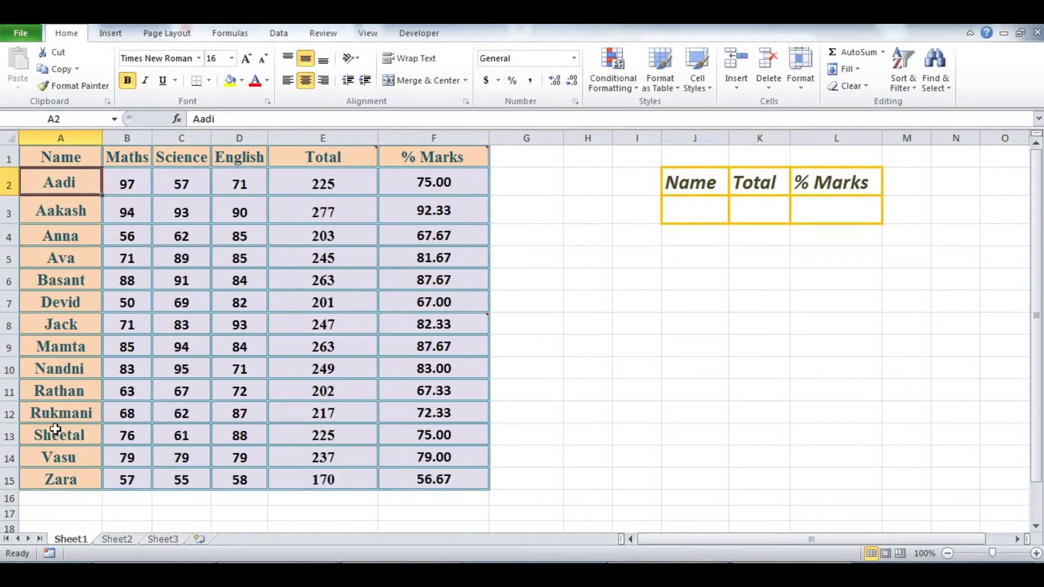
Enter the name of the student in Sheet1's row 8 into O5 of Sheet3 and compare the total with that row.
{"action": "left_click", "coordinate": [9, 325]}
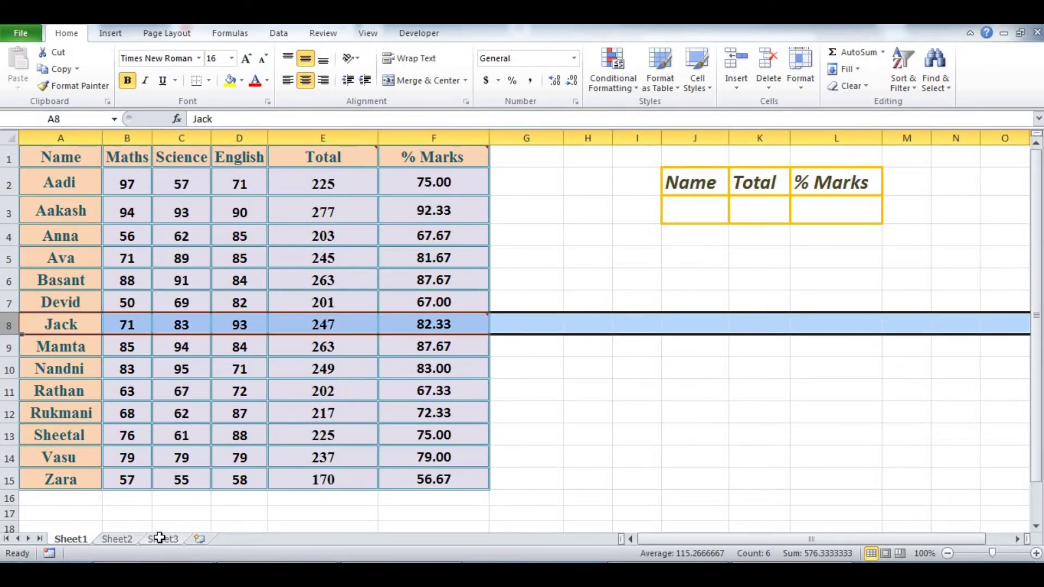
{"action": "left_click", "coordinate": [162, 539]}
{"action": "type", "text": "jack"}
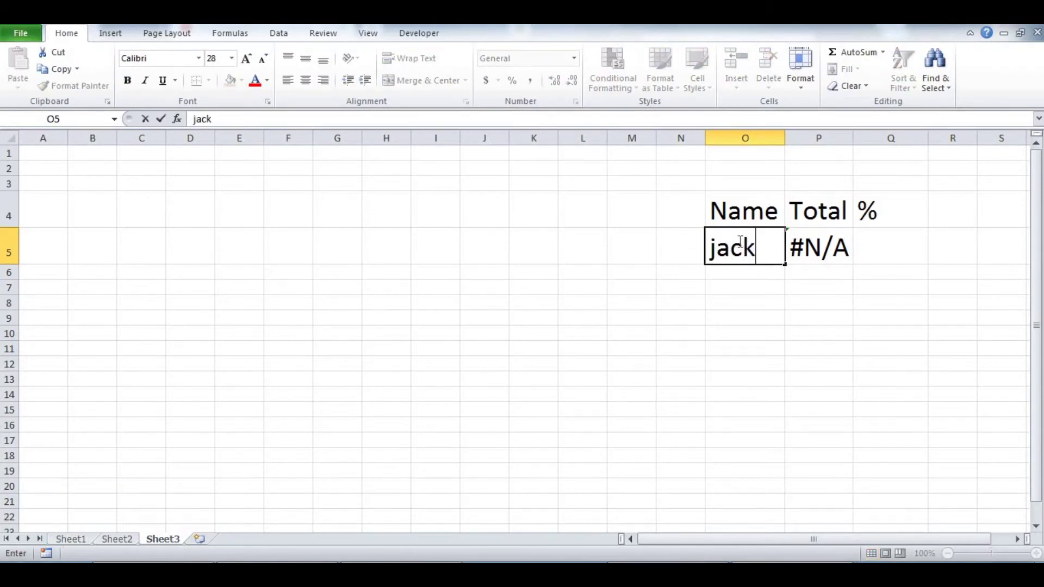
{"action": "key", "text": "Return"}
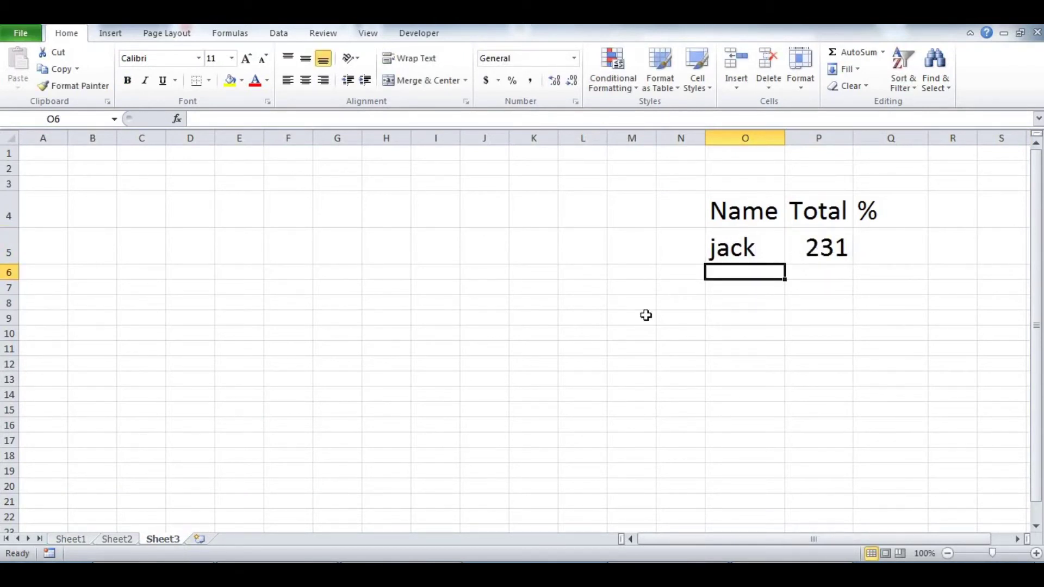
{"action": "left_click", "coordinate": [75, 542]}
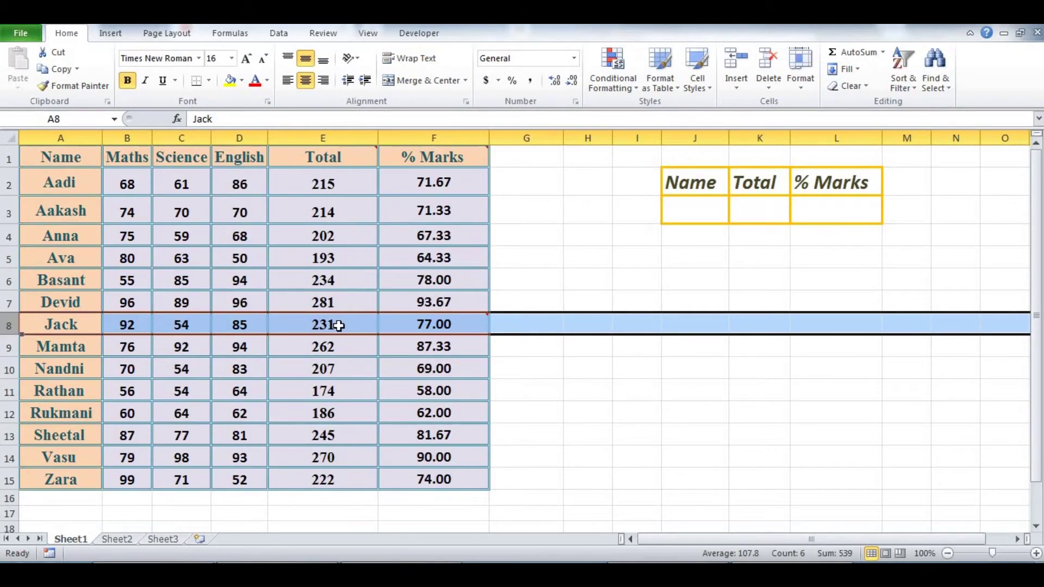
Center the % heading in Q4 of Sheet3 both vertically and horizontally.
{"action": "left_click", "coordinate": [166, 538]}
{"action": "left_click", "coordinate": [885, 253]}
{"action": "left_click", "coordinate": [875, 214]}
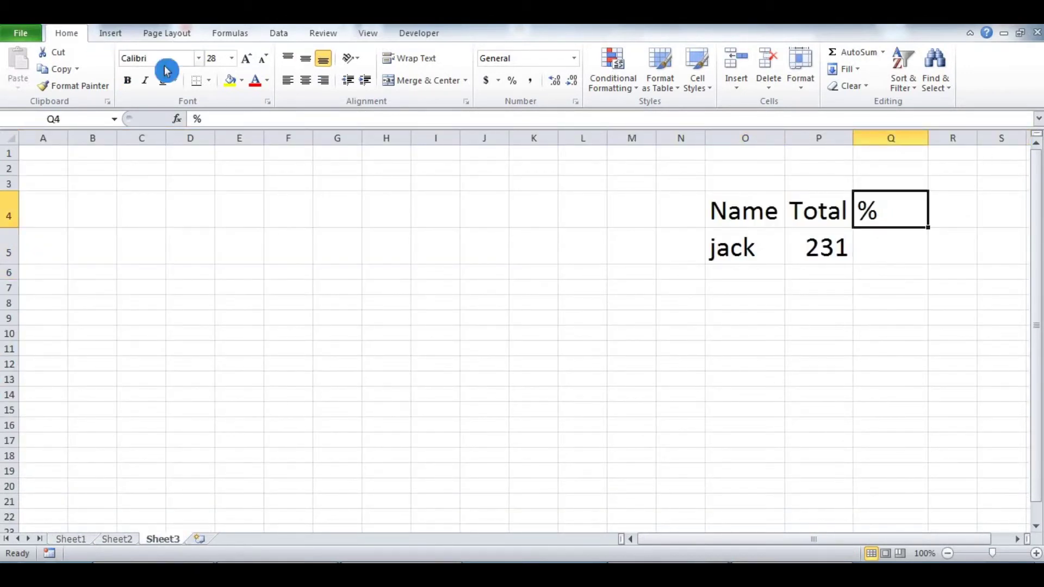
{"action": "left_click", "coordinate": [305, 59]}
{"action": "left_click", "coordinate": [306, 80]}
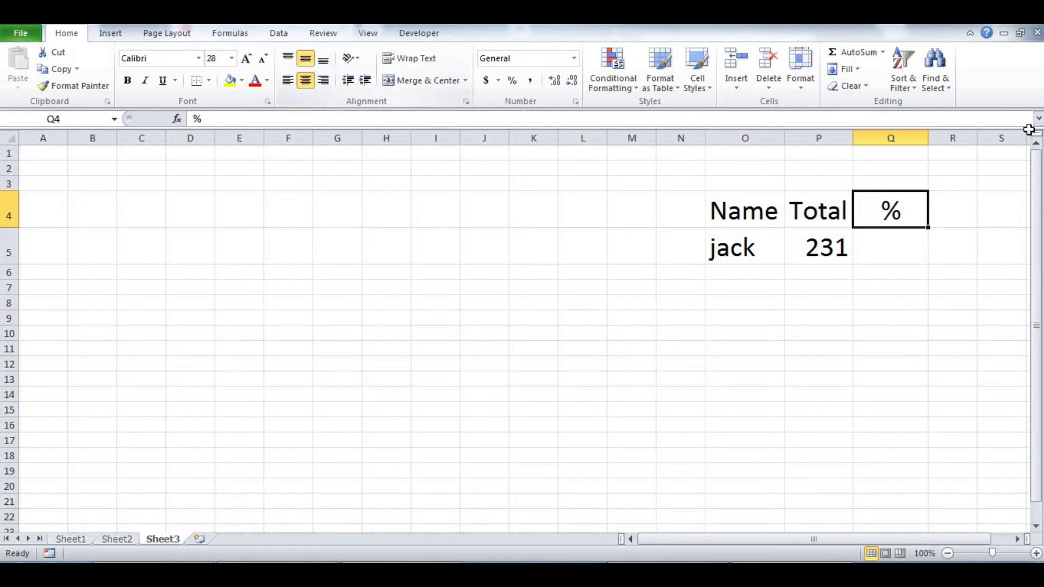
Begin a VLOOKUP formula in Q5 under the % heading, using the Name cell O5 as the lookup value.
{"action": "left_click", "coordinate": [899, 245]}
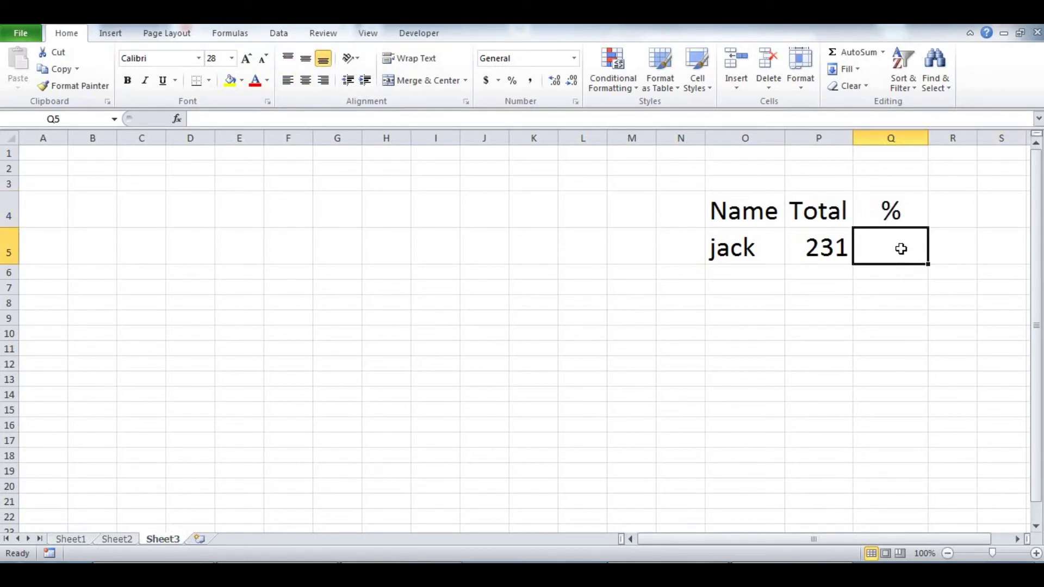
{"action": "type", "text": "="}
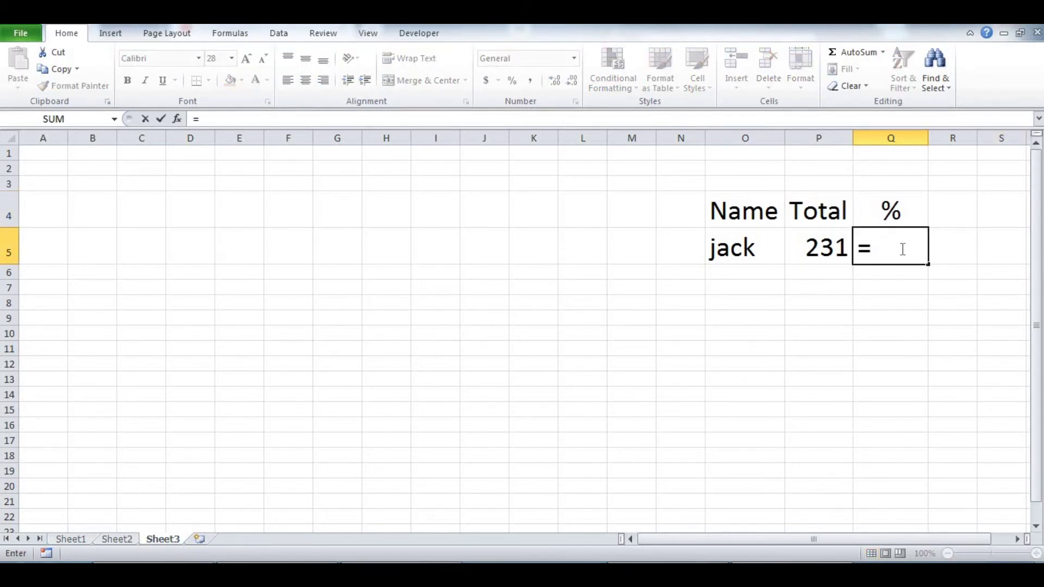
{"action": "type", "text": "vlookup"}
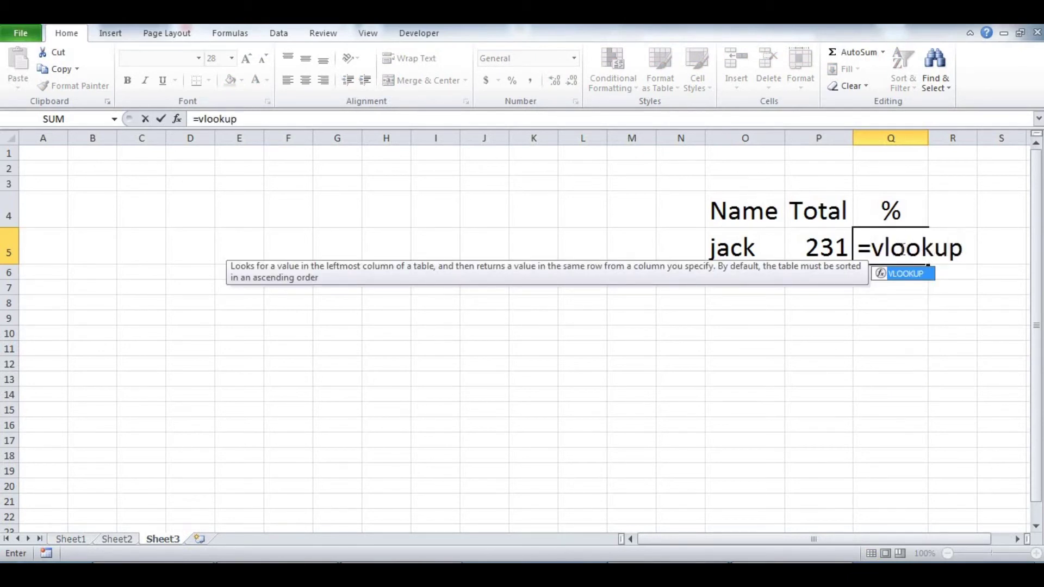
{"action": "type", "text": "("}
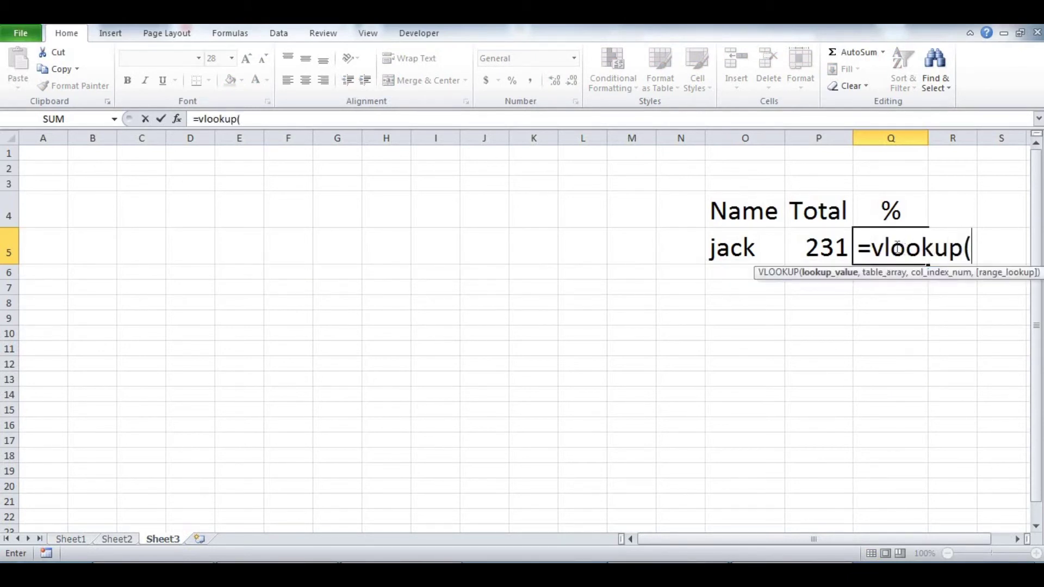
{"action": "left_click", "coordinate": [730, 248]}
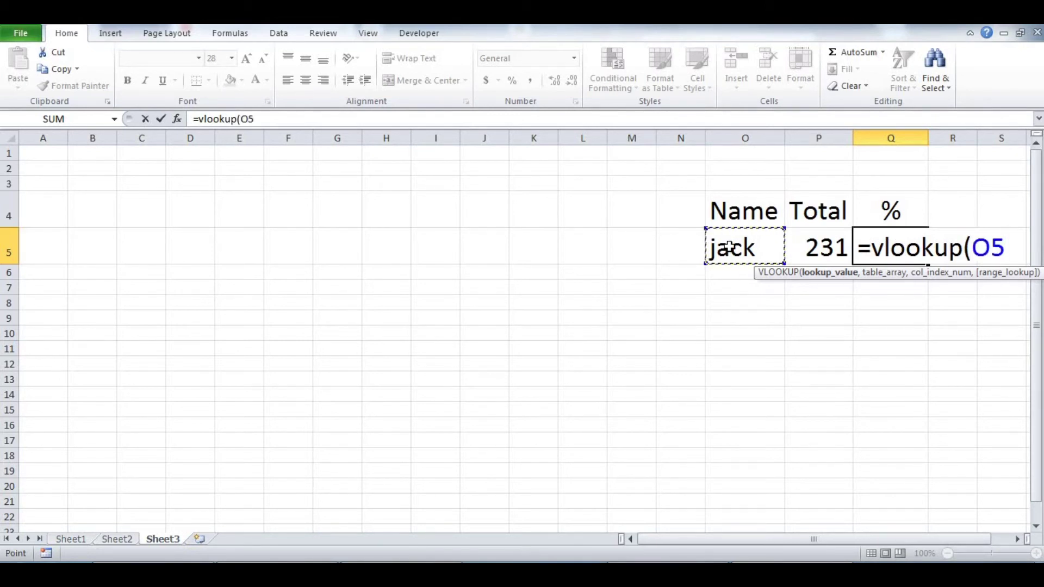
{"action": "type", "text": ","}
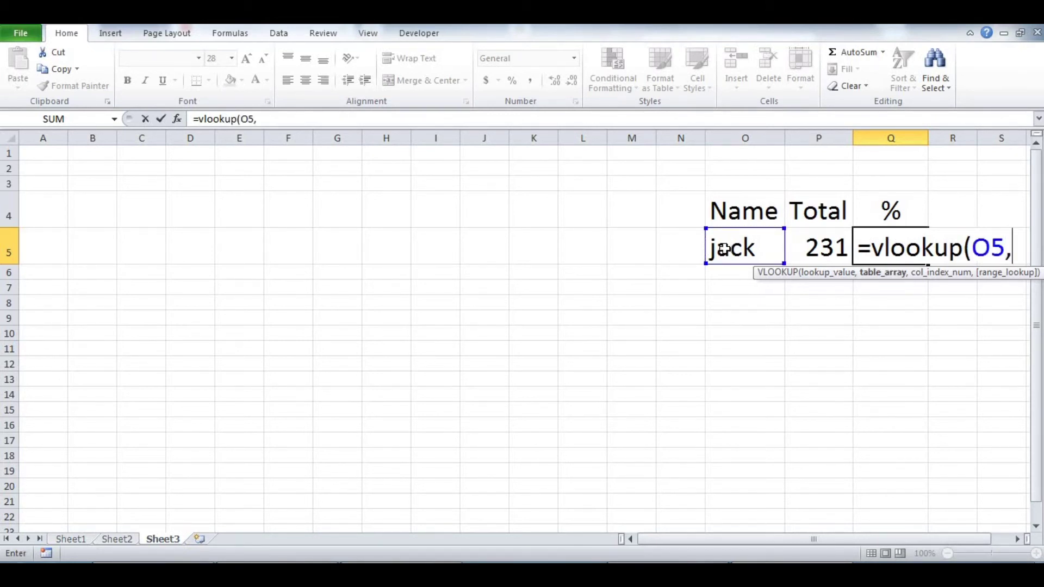
Complete the VLOOKUP with Sheet1's marks table A1:F15 as table array, column index 6 and range lookup 0 for an exact match.
{"action": "left_click", "coordinate": [71, 539]}
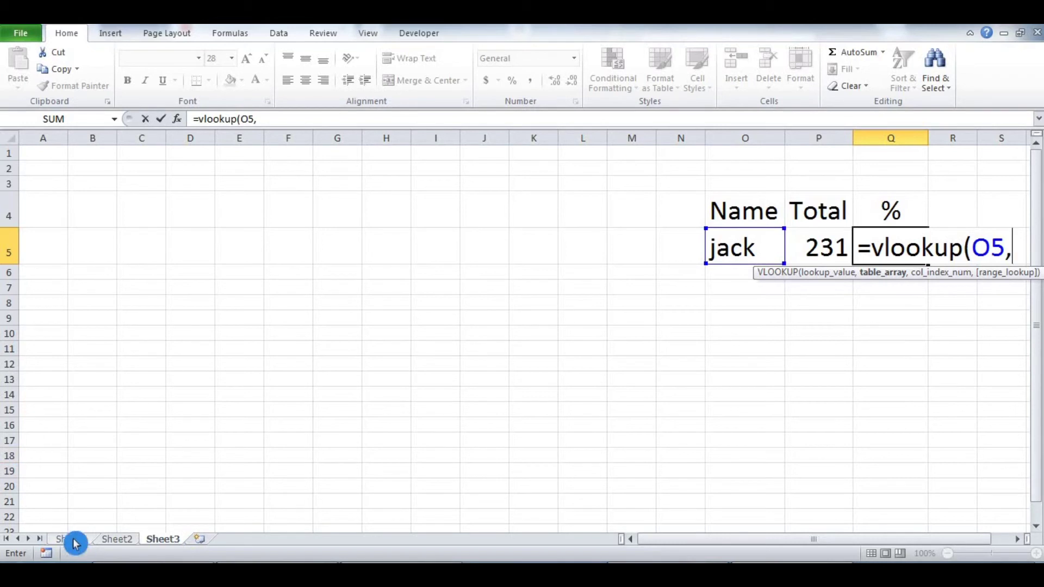
{"action": "left_click_drag", "start_coordinate": [42, 155], "coordinate": [439, 463]}
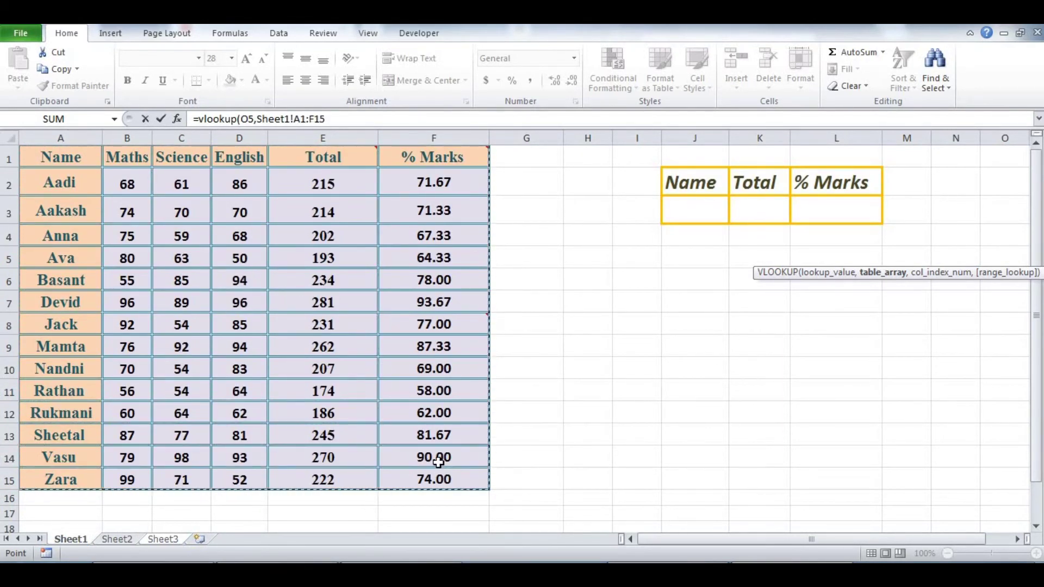
{"action": "left_click", "coordinate": [326, 119]}
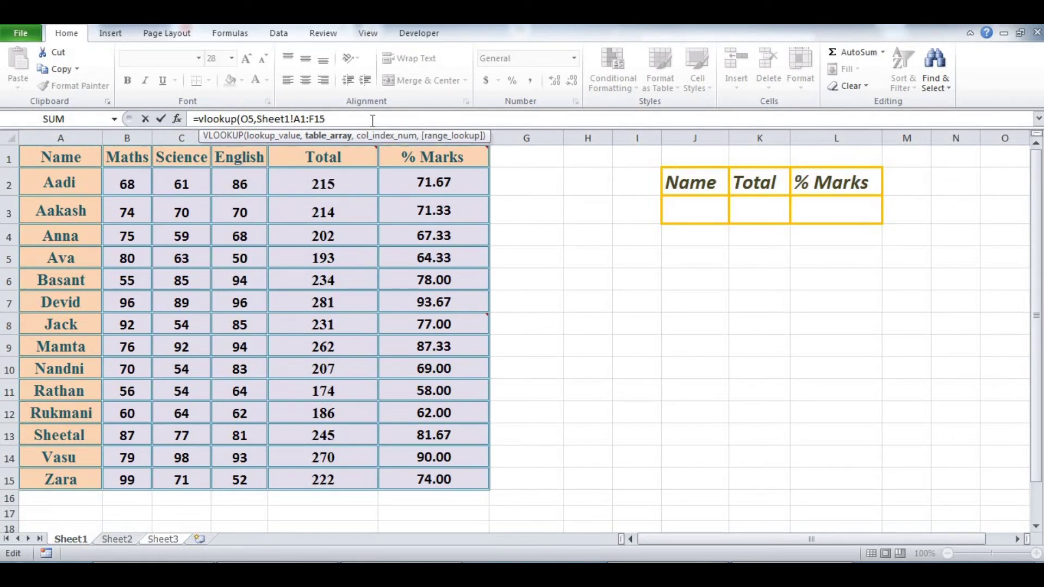
{"action": "type", "text": ",6"}
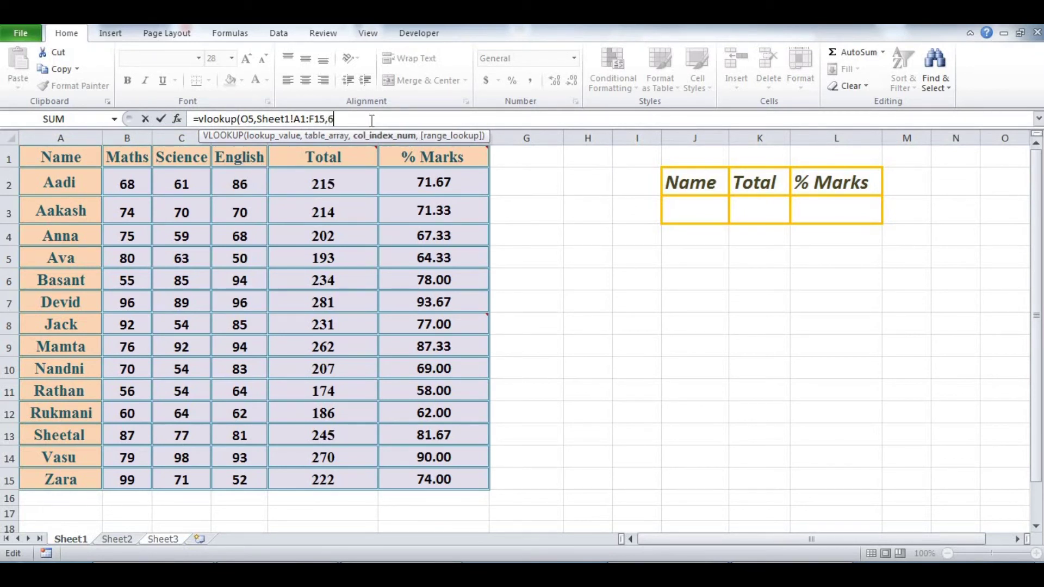
{"action": "type", "text": ",0"}
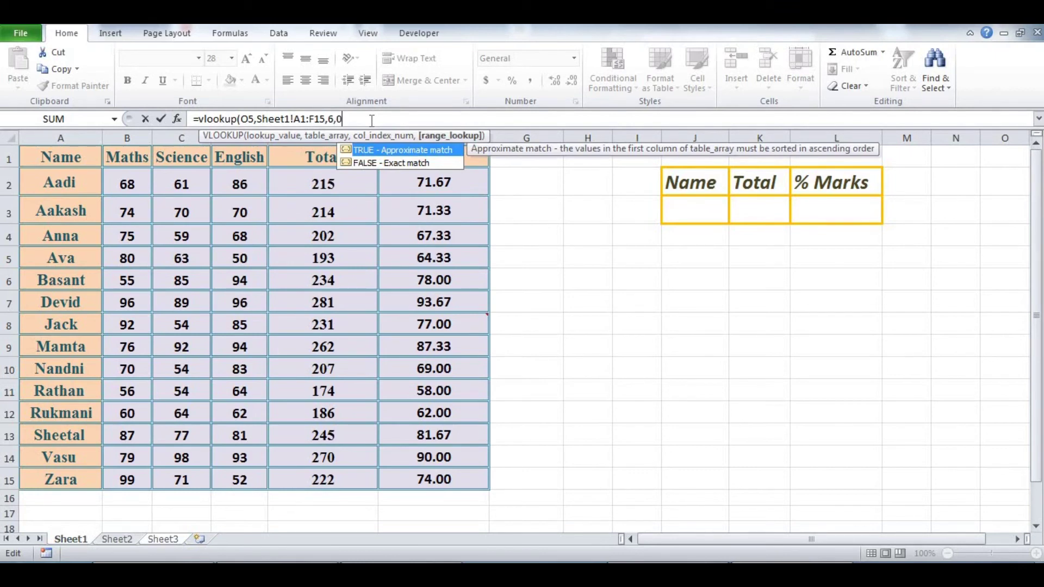
{"action": "type", "text": ")"}
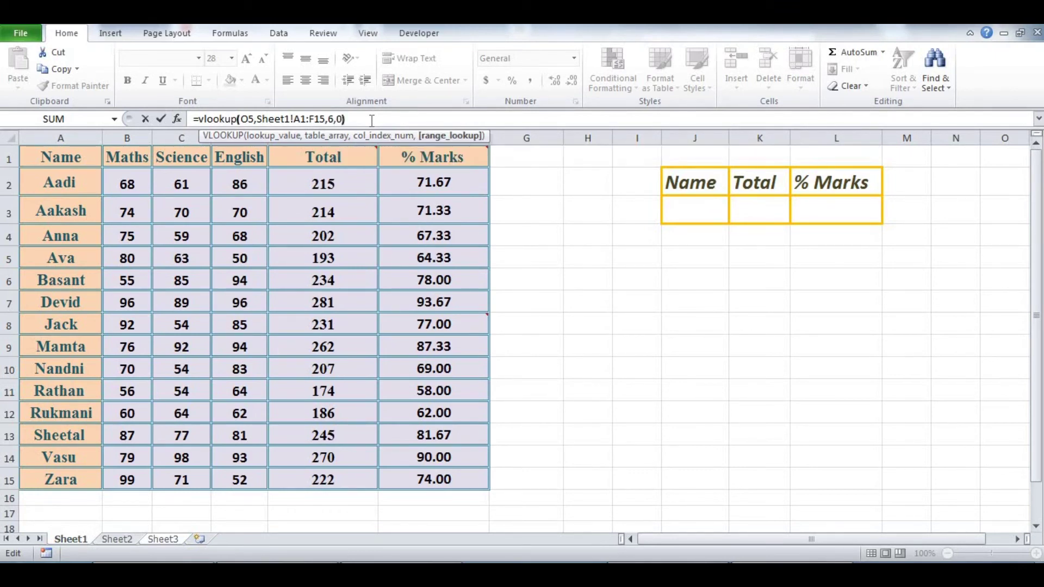
{"action": "key", "text": "Return"}
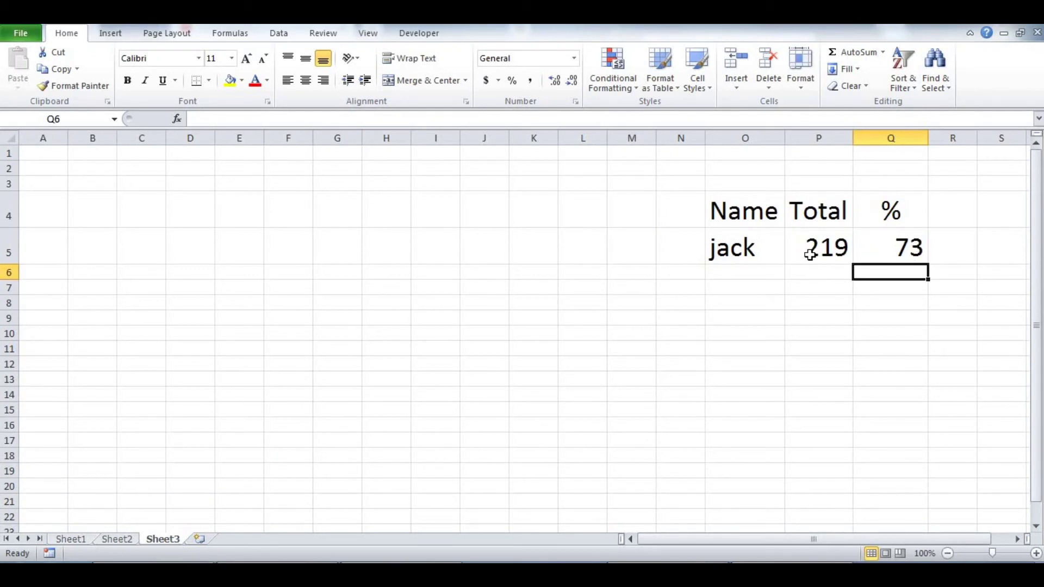
Enter the name of the student in Sheet1's row 9 into O5 of Sheet3 and compare the total and percentage with that row.
{"action": "left_click", "coordinate": [67, 540]}
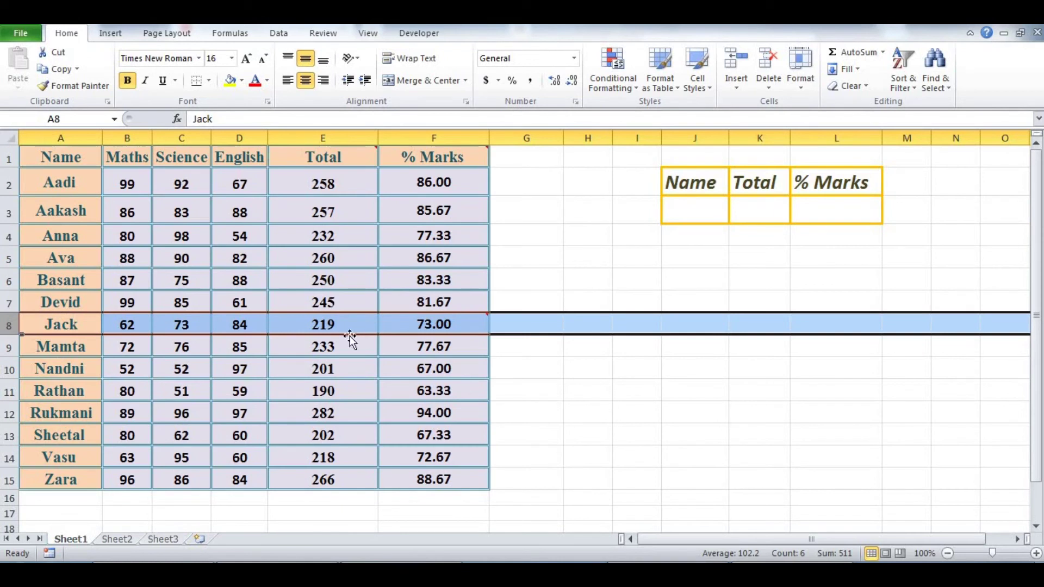
{"action": "mouse_move", "coordinate": [449, 327]}
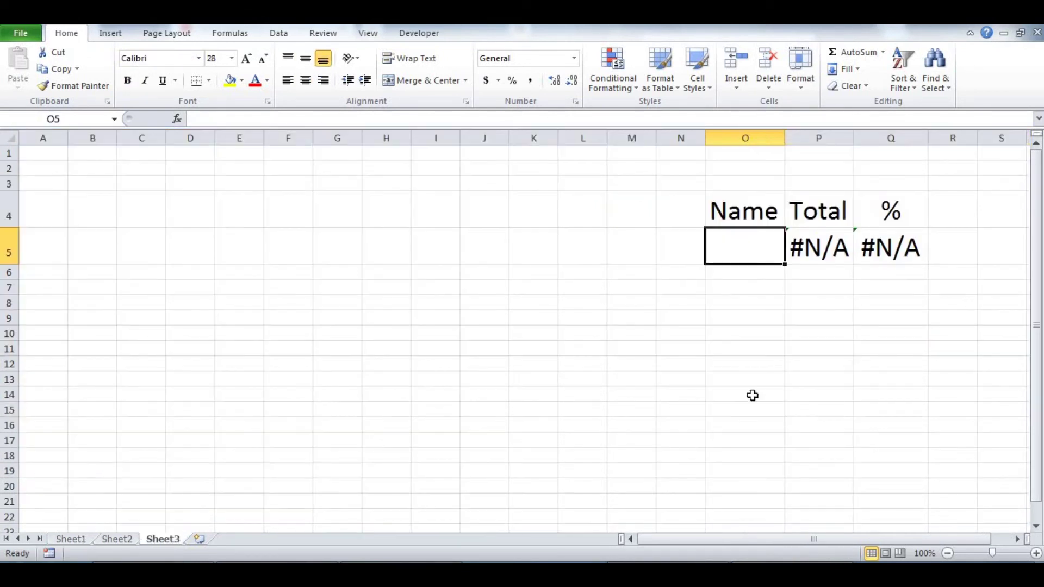
{"action": "type", "text": "mamta"}
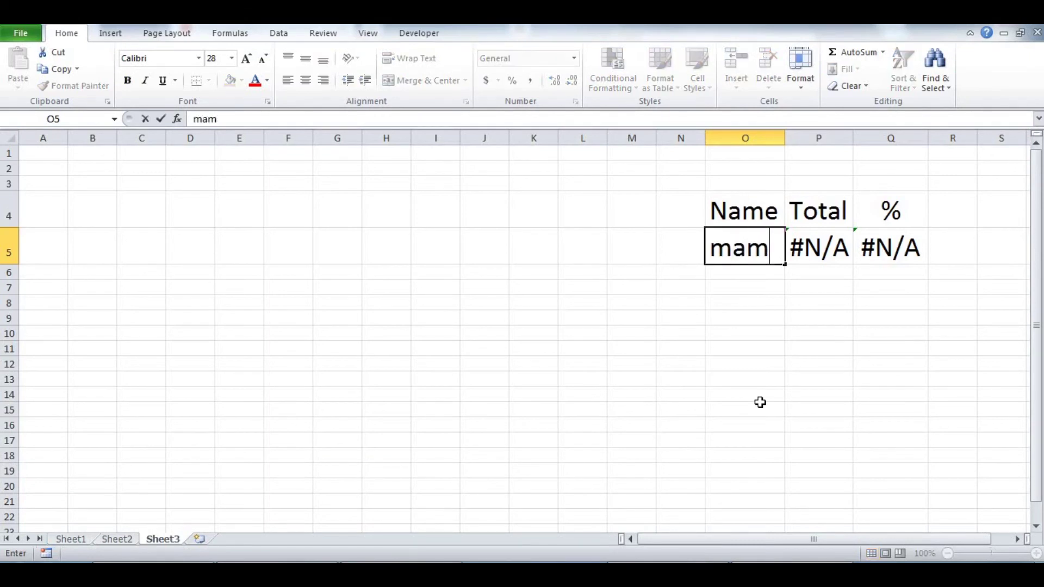
{"action": "key", "text": "Return"}
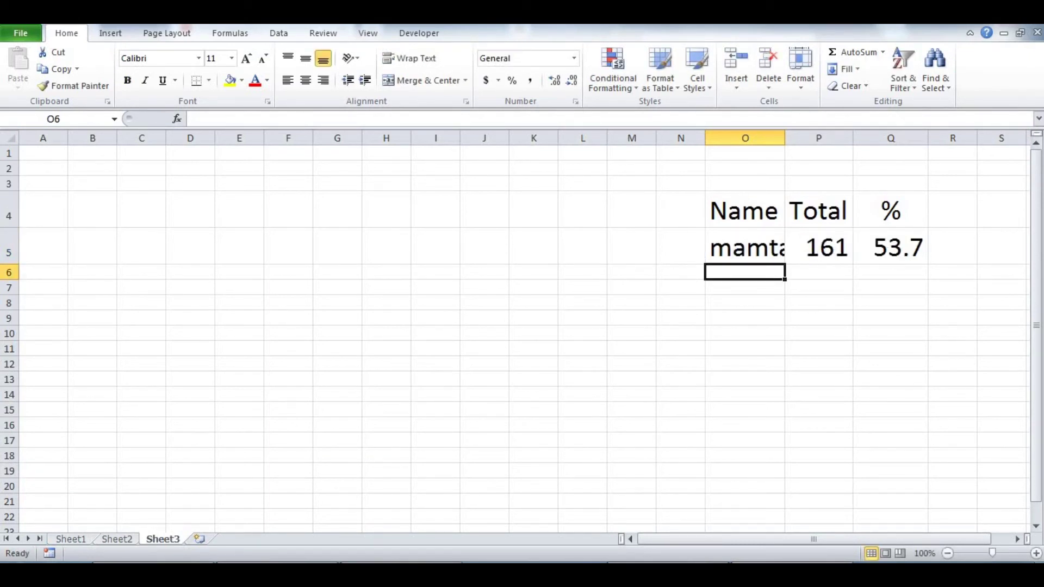
{"action": "left_click", "coordinate": [79, 539]}
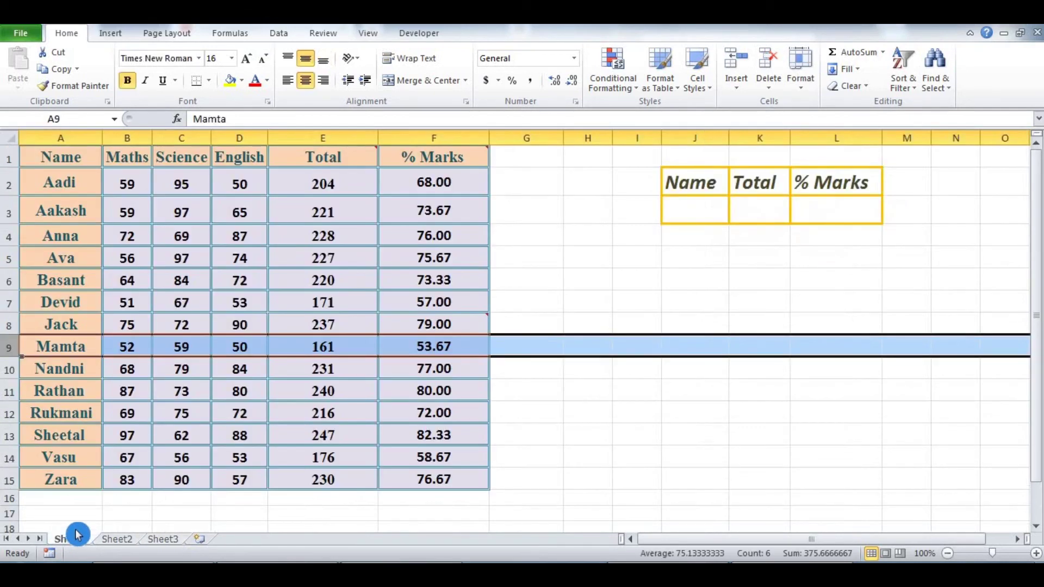